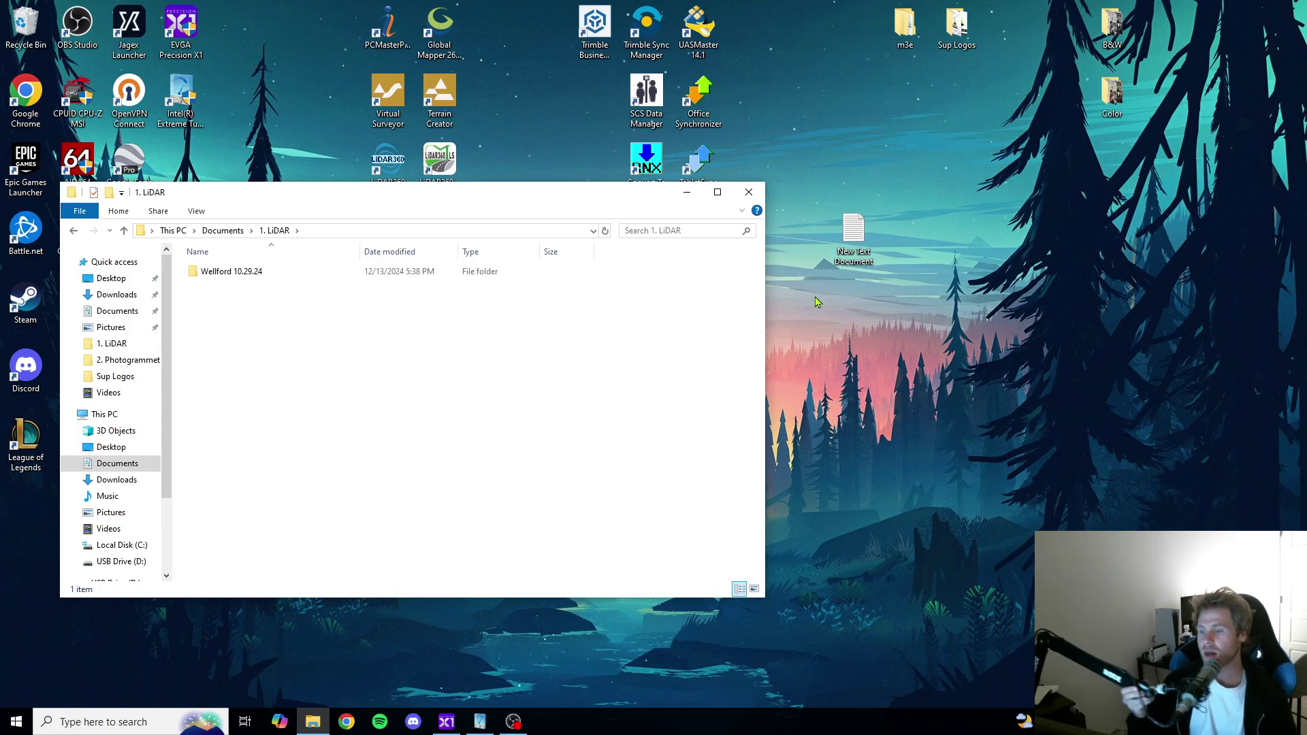
{"action": "double_click", "coordinate": [255, 273]}
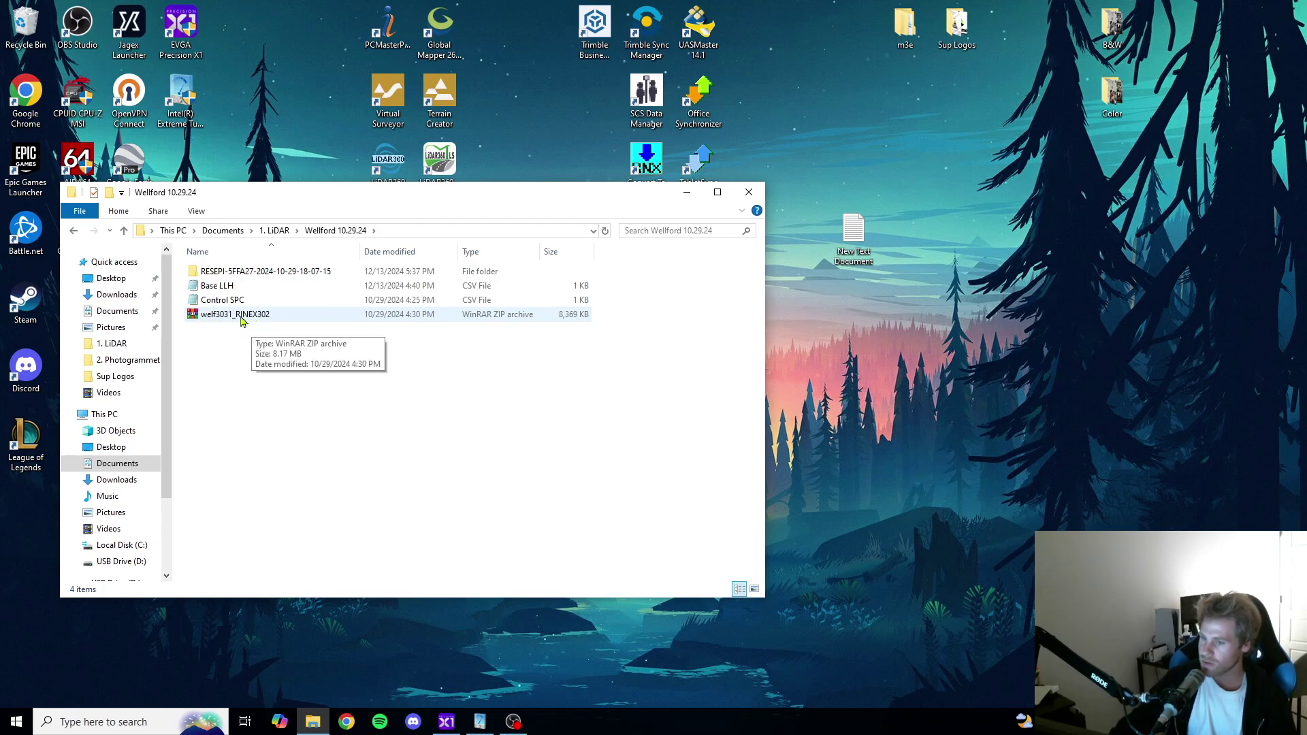
{"action": "double_click", "coordinate": [238, 316]}
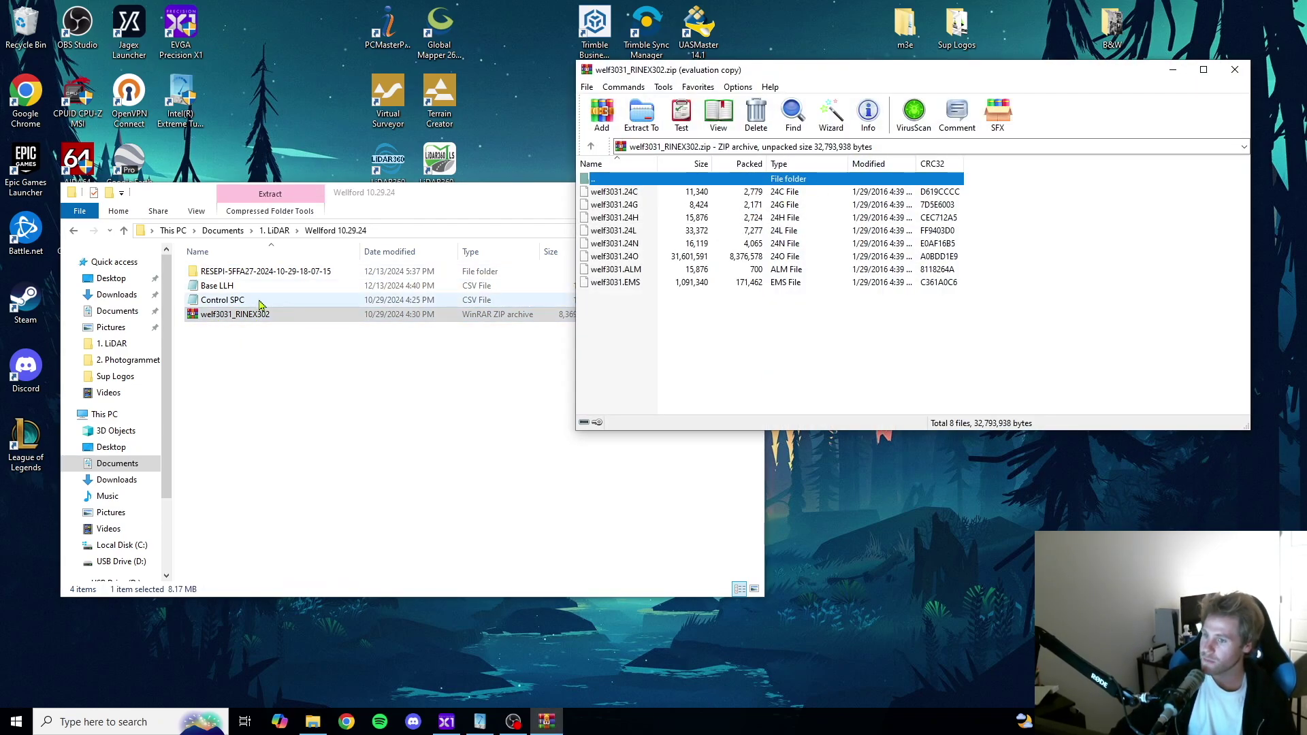
{"action": "double_click", "coordinate": [236, 274]}
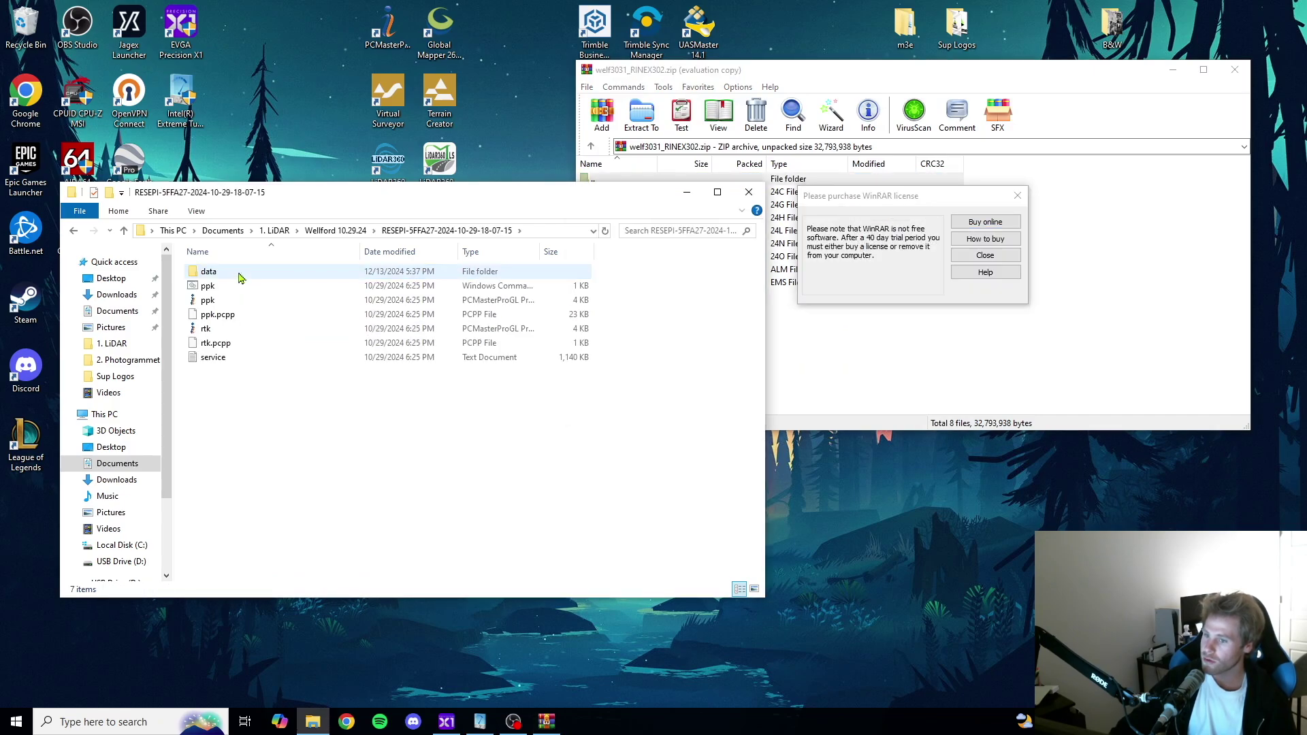
{"action": "double_click", "coordinate": [232, 273]}
{"action": "left_click", "coordinate": [1017, 195]}
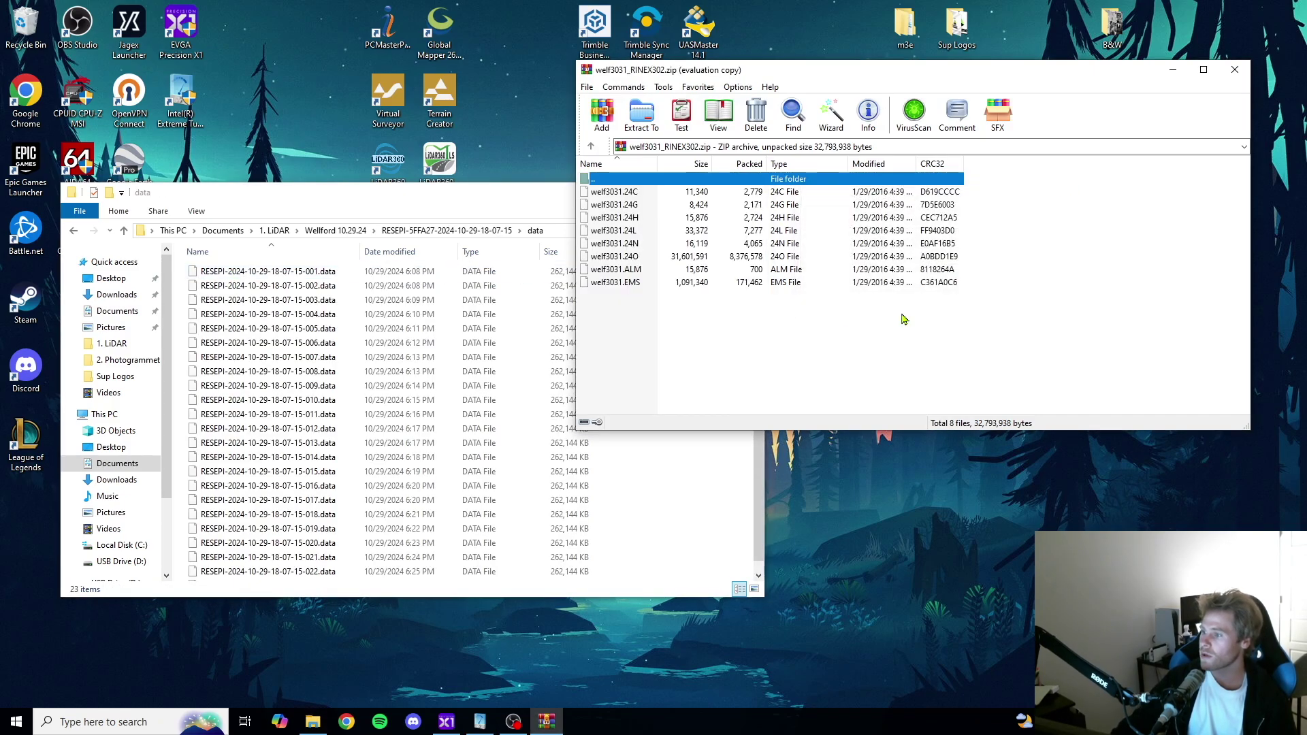
{"action": "left_click_drag", "start_coordinate": [678, 332], "coordinate": [653, 185]}
{"action": "left_click_drag", "start_coordinate": [637, 243], "coordinate": [381, 401]}
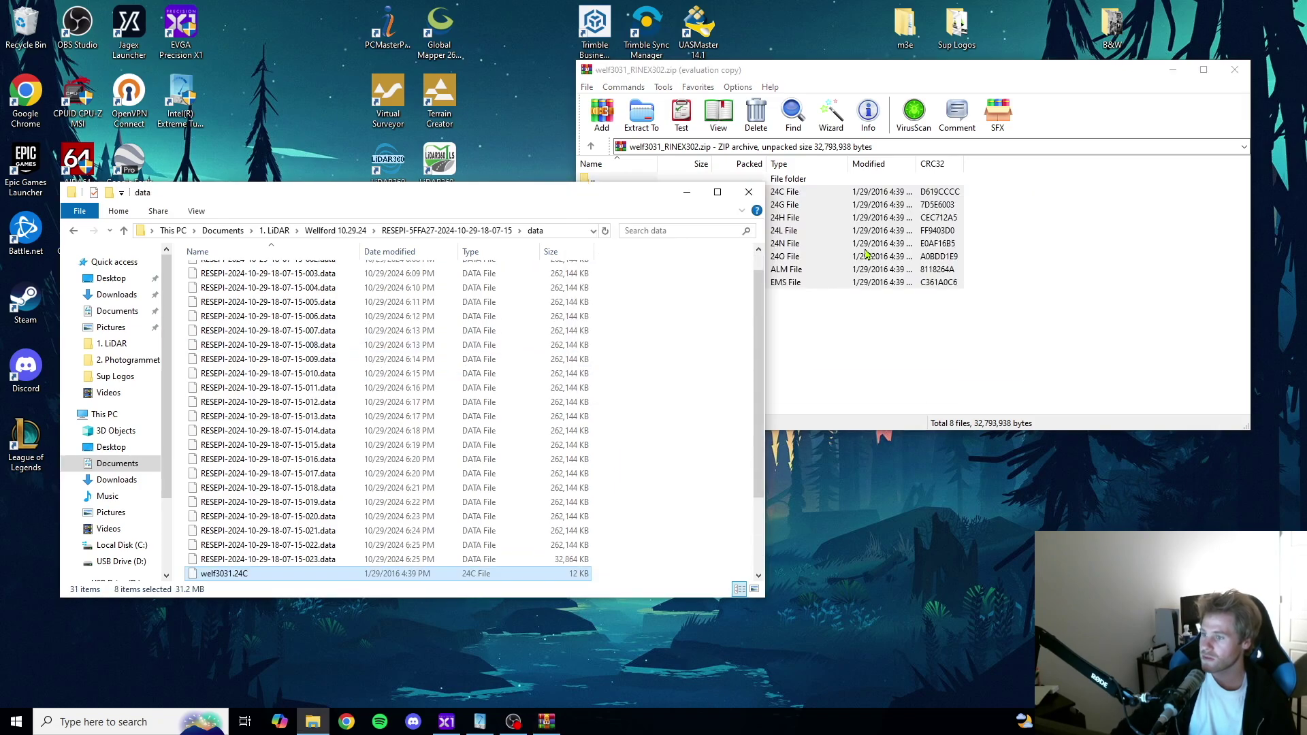
{"action": "left_click", "coordinate": [73, 232]}
{"action": "left_click", "coordinate": [73, 232]}
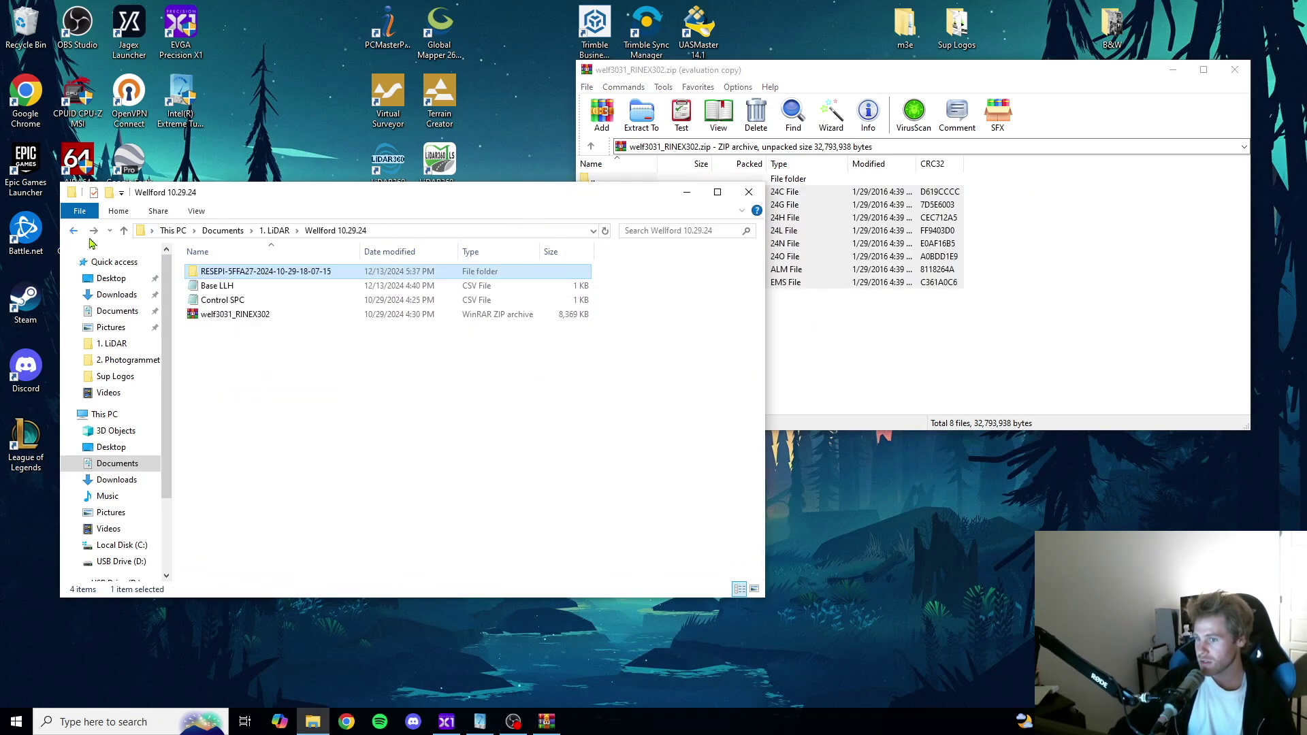
{"action": "left_click", "coordinate": [1234, 70]}
Step: Open the Base LLH file from the Wellford 10.29.24 folder and move its window clear of the file list
{"action": "double_click", "coordinate": [232, 286]}
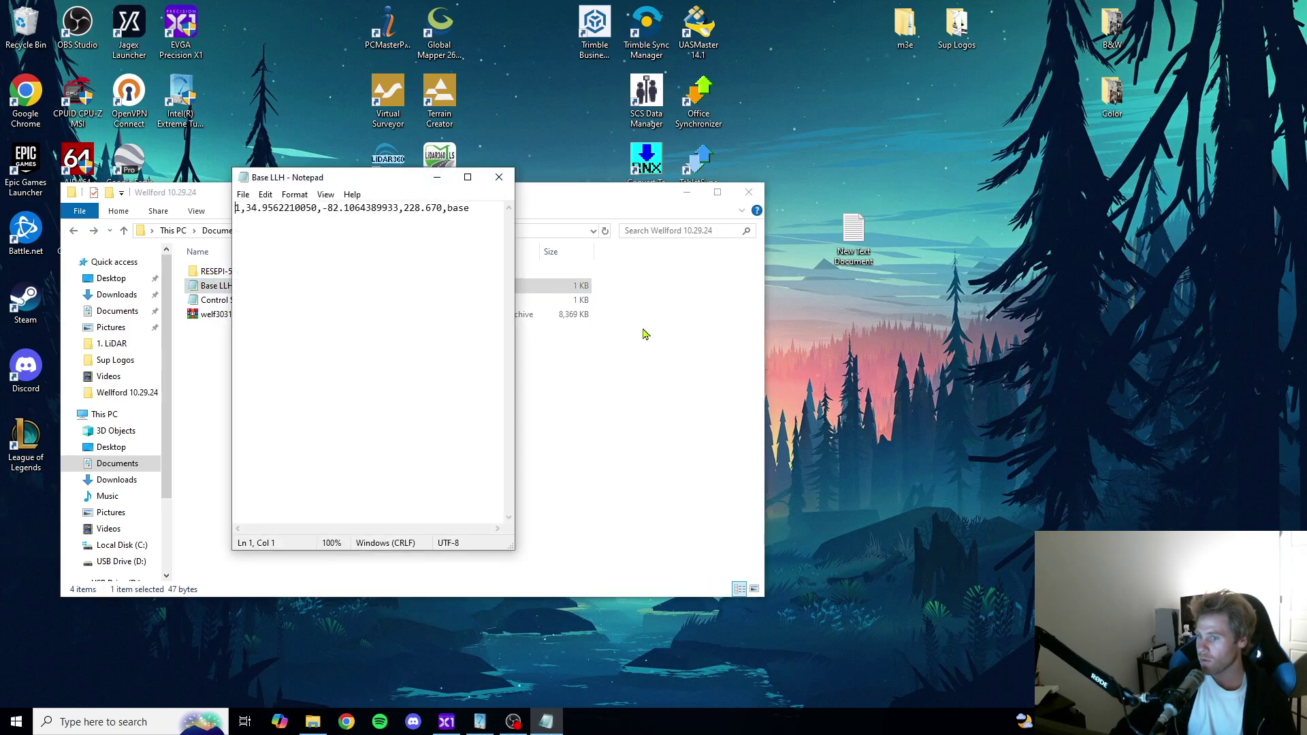
{"action": "left_click_drag", "start_coordinate": [361, 180], "coordinate": [203, 42]}
{"action": "left_click", "coordinate": [469, 371]}
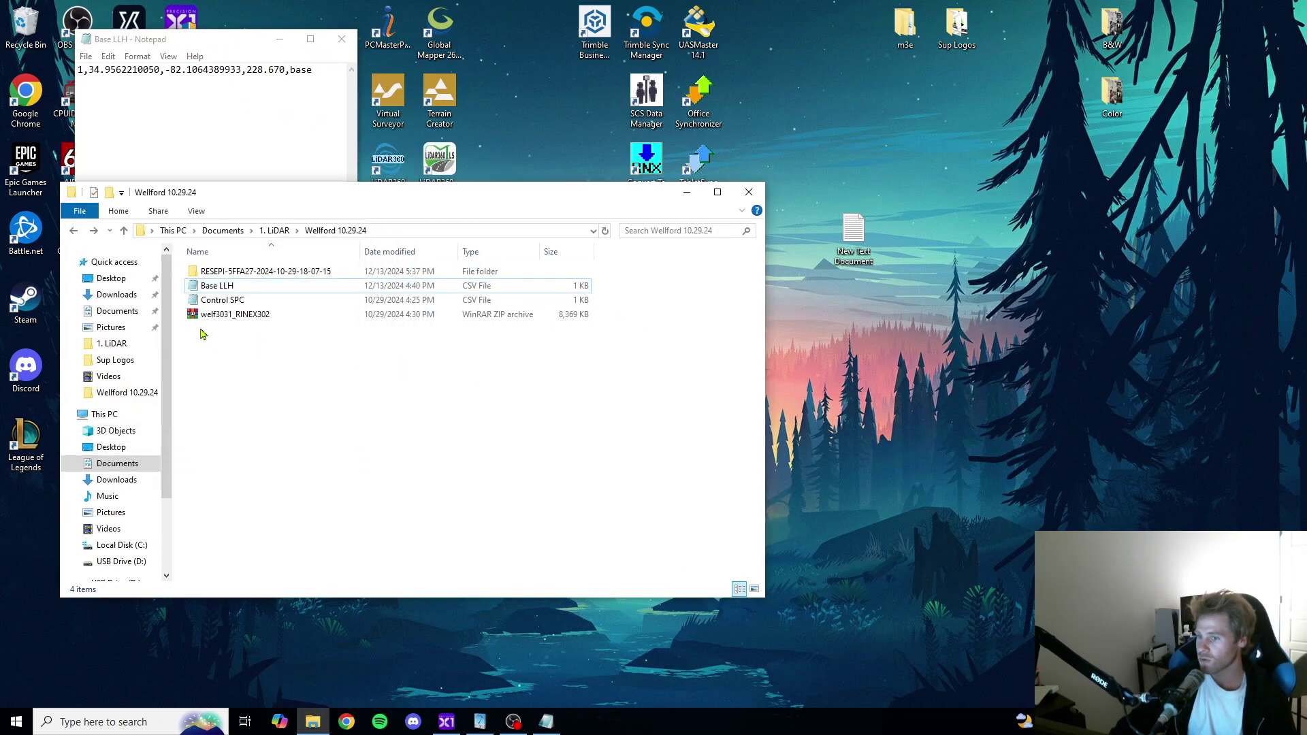
Step: Open the ppk project from the RESEPI folder in PCMasterProGL and accept an initial antenna offset of 0.0000 m for X, Y and Z
{"action": "double_click", "coordinate": [241, 272]}
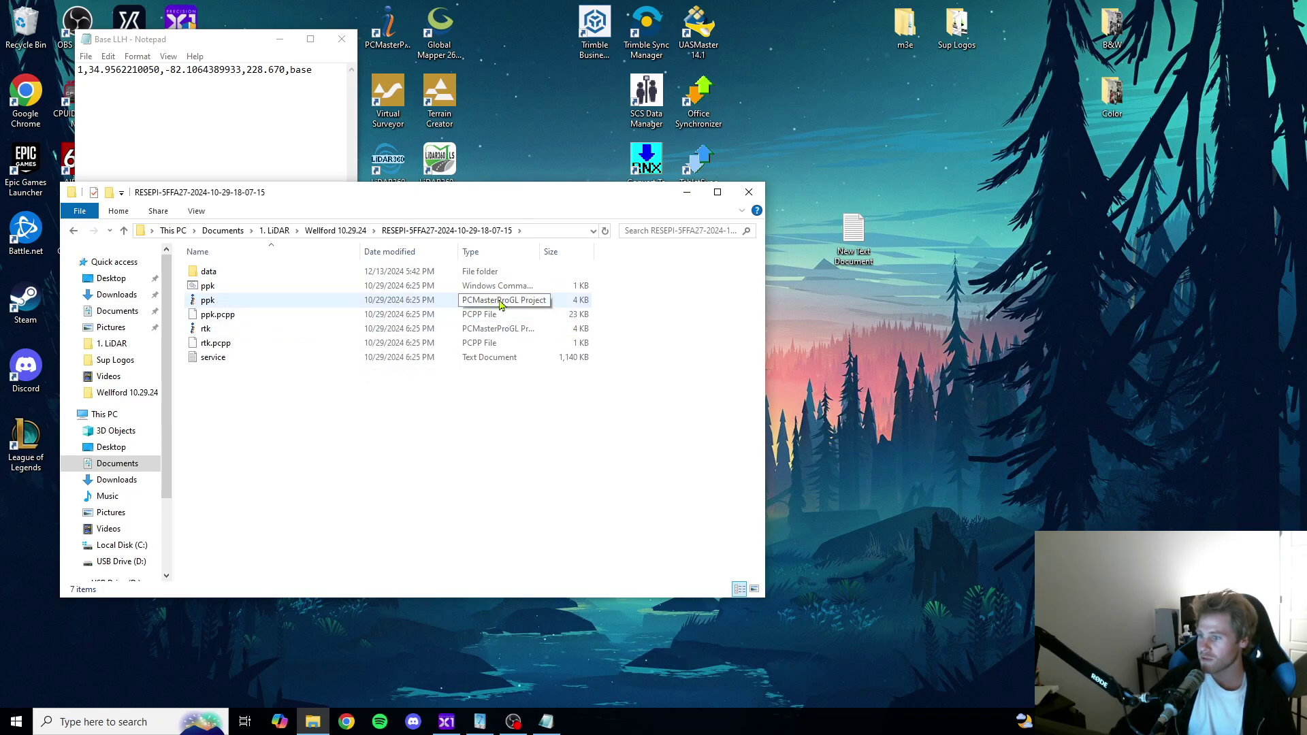
{"action": "double_click", "coordinate": [220, 303]}
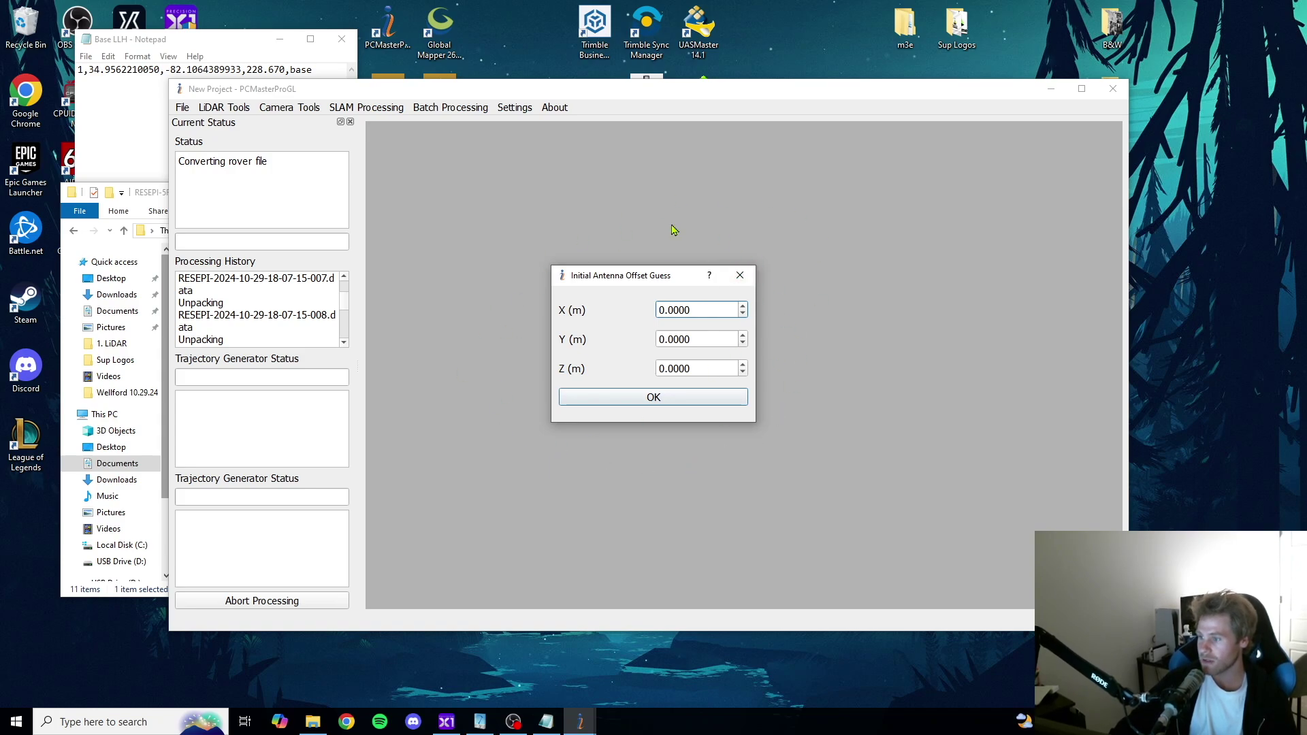
{"action": "left_click", "coordinate": [658, 400]}
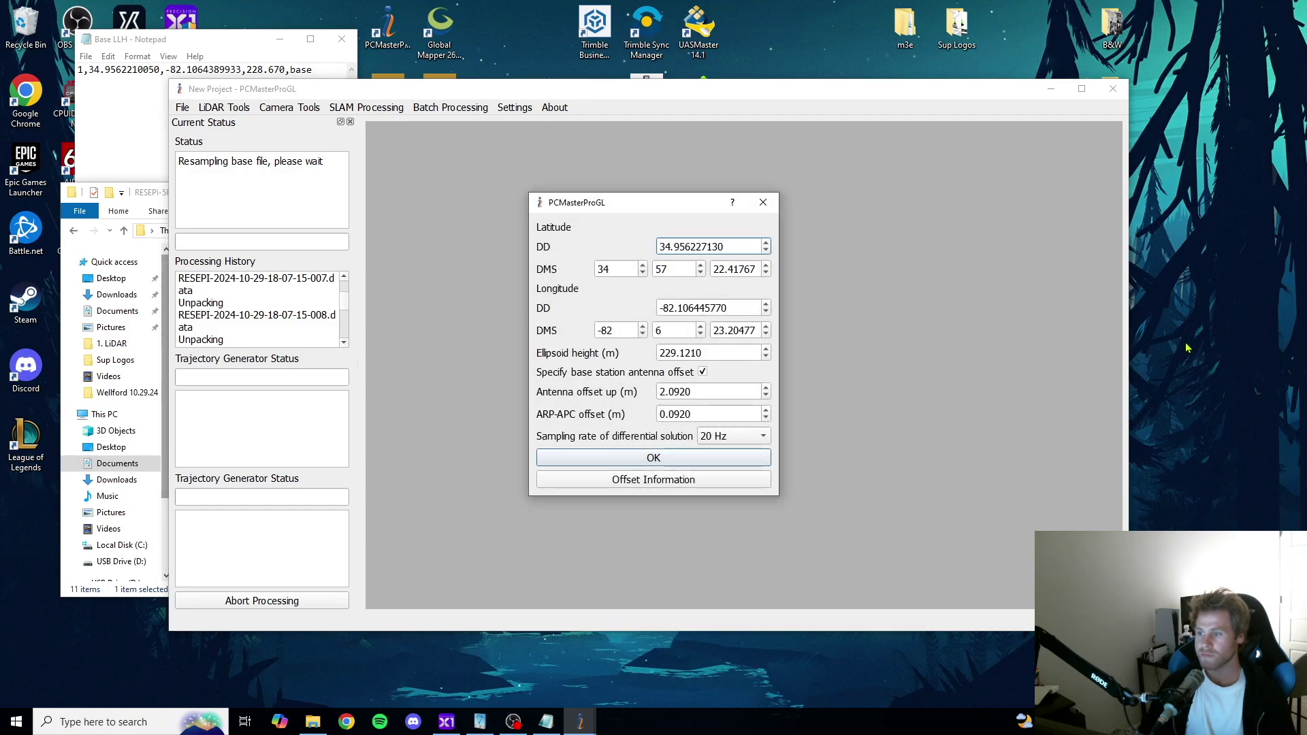
Step: Copy the base latitude from the Base LLH file and set the base station's decimal-degree latitude to 34.956221005
{"action": "left_click", "coordinate": [546, 721]}
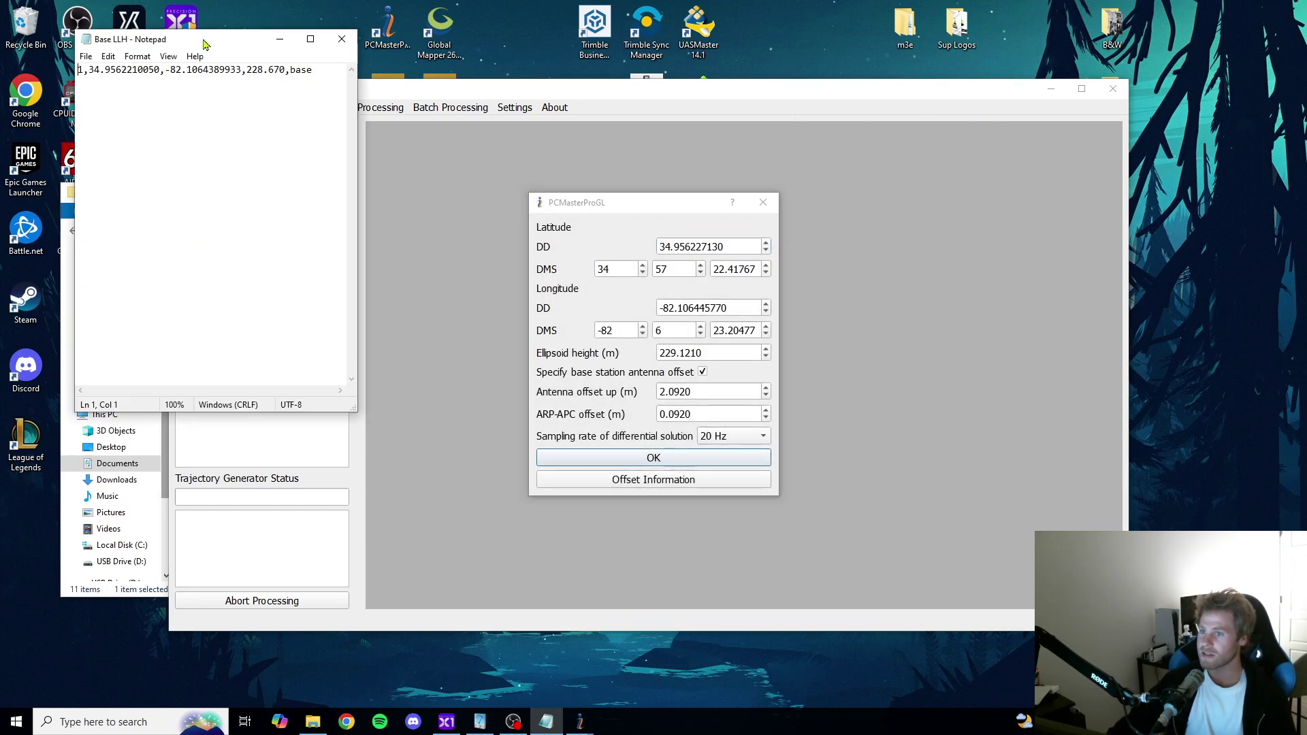
{"action": "left_click_drag", "start_coordinate": [209, 44], "coordinate": [364, 194]}
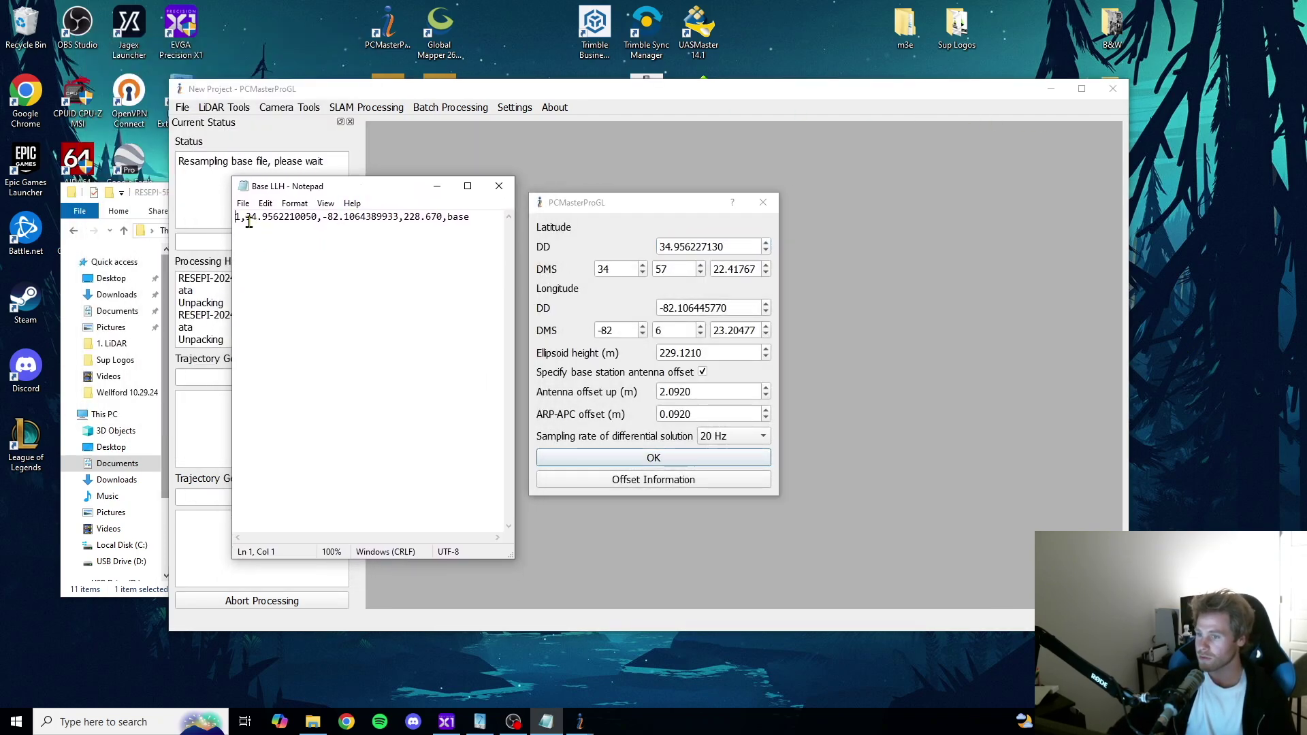
{"action": "left_click_drag", "start_coordinate": [247, 216], "coordinate": [308, 216]}
{"action": "right_click", "coordinate": [302, 216]}
{"action": "left_click", "coordinate": [261, 216]}
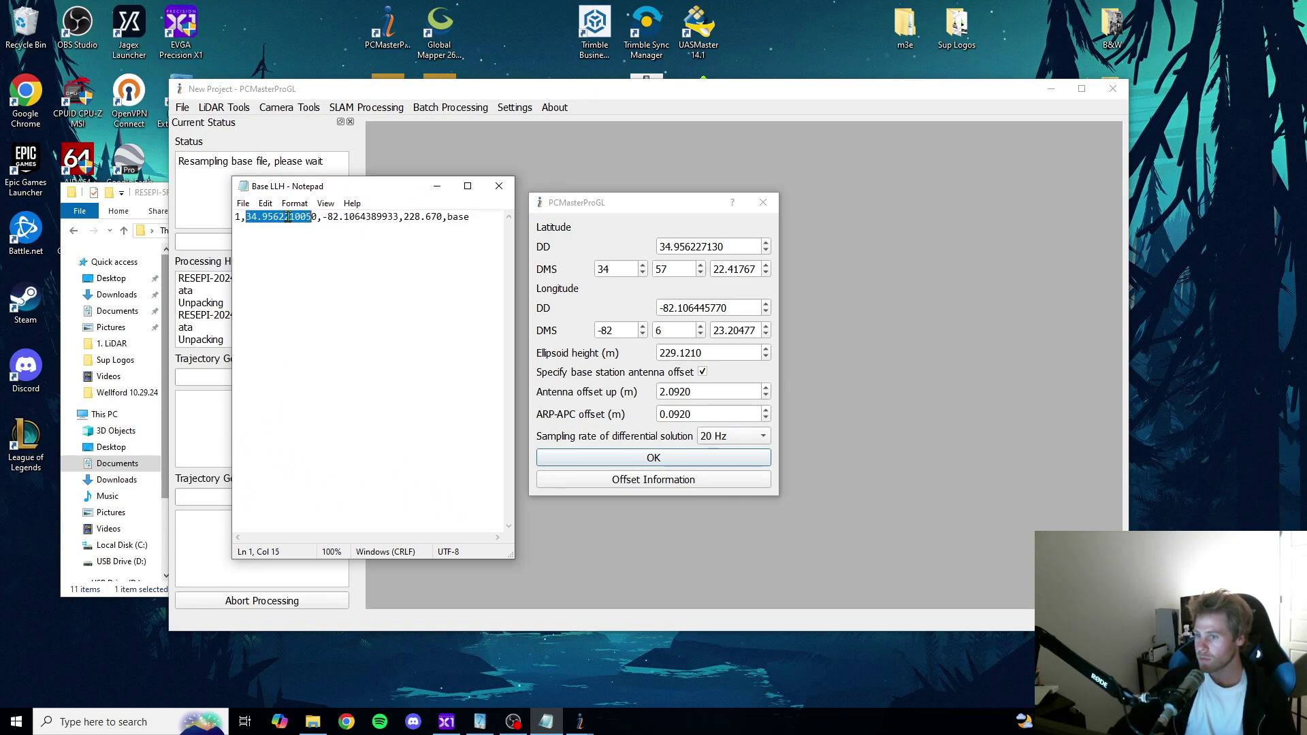
{"action": "right_click", "coordinate": [288, 217]}
{"action": "left_click", "coordinate": [333, 259]}
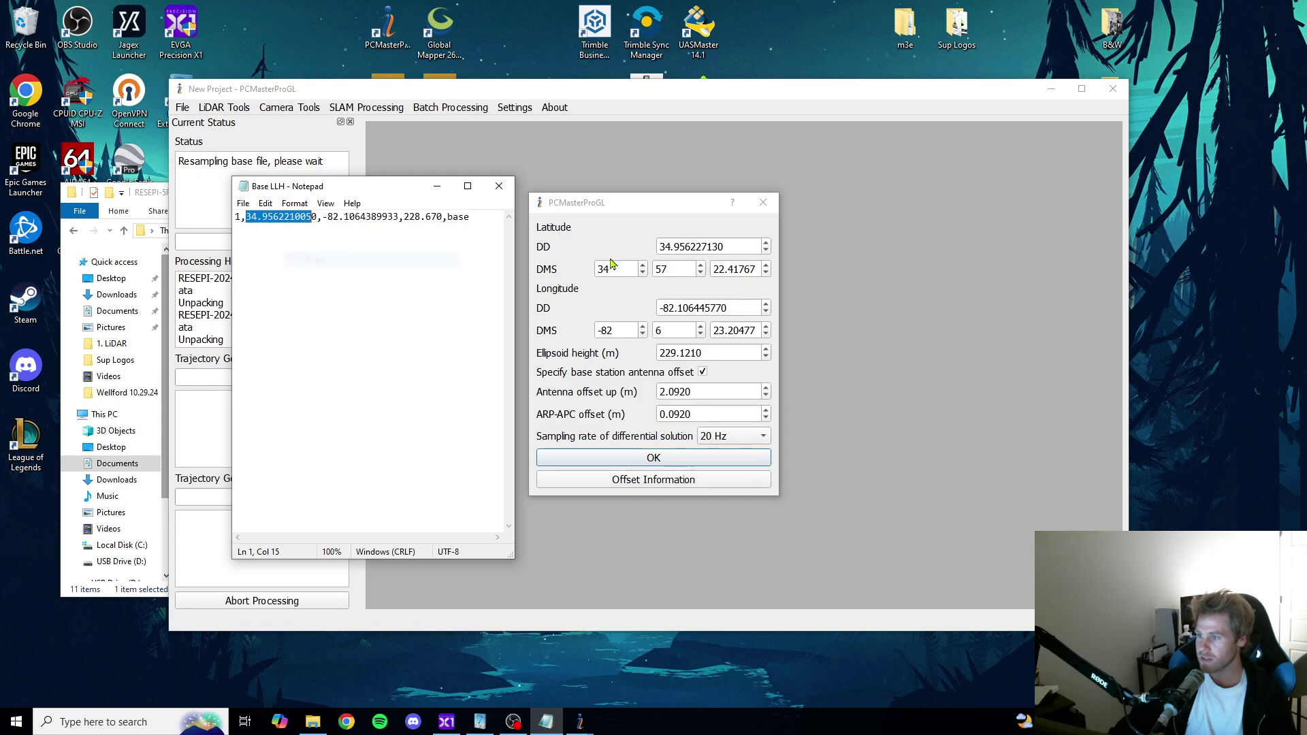
{"action": "left_click", "coordinate": [738, 247]}
{"action": "key", "text": "BackSpace"}
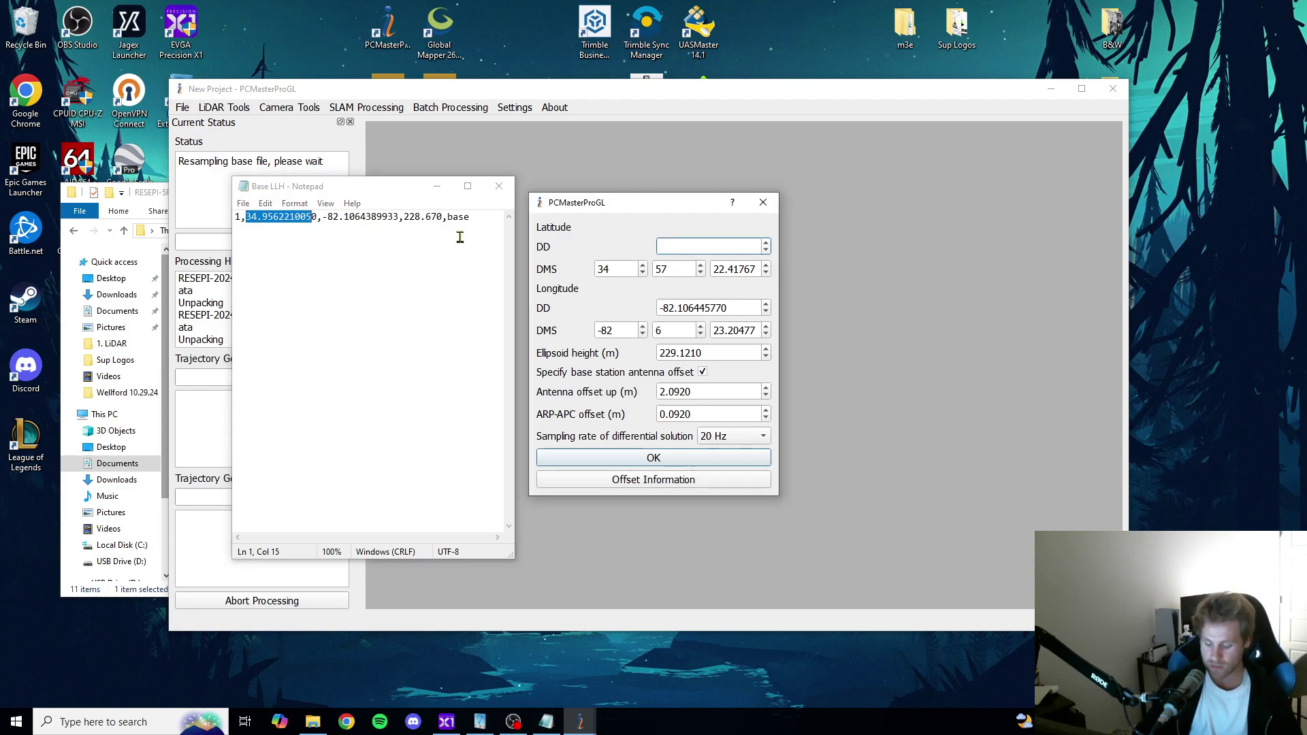
{"action": "key", "text": "ctrl+v"}
Step: Copy the base longitude from the Base LLH file and set the base station's decimal-degree longitude to -82.106438993
{"action": "left_click_drag", "start_coordinate": [323, 217], "coordinate": [395, 216]}
{"action": "right_click", "coordinate": [379, 218]}
{"action": "left_click", "coordinate": [409, 261]}
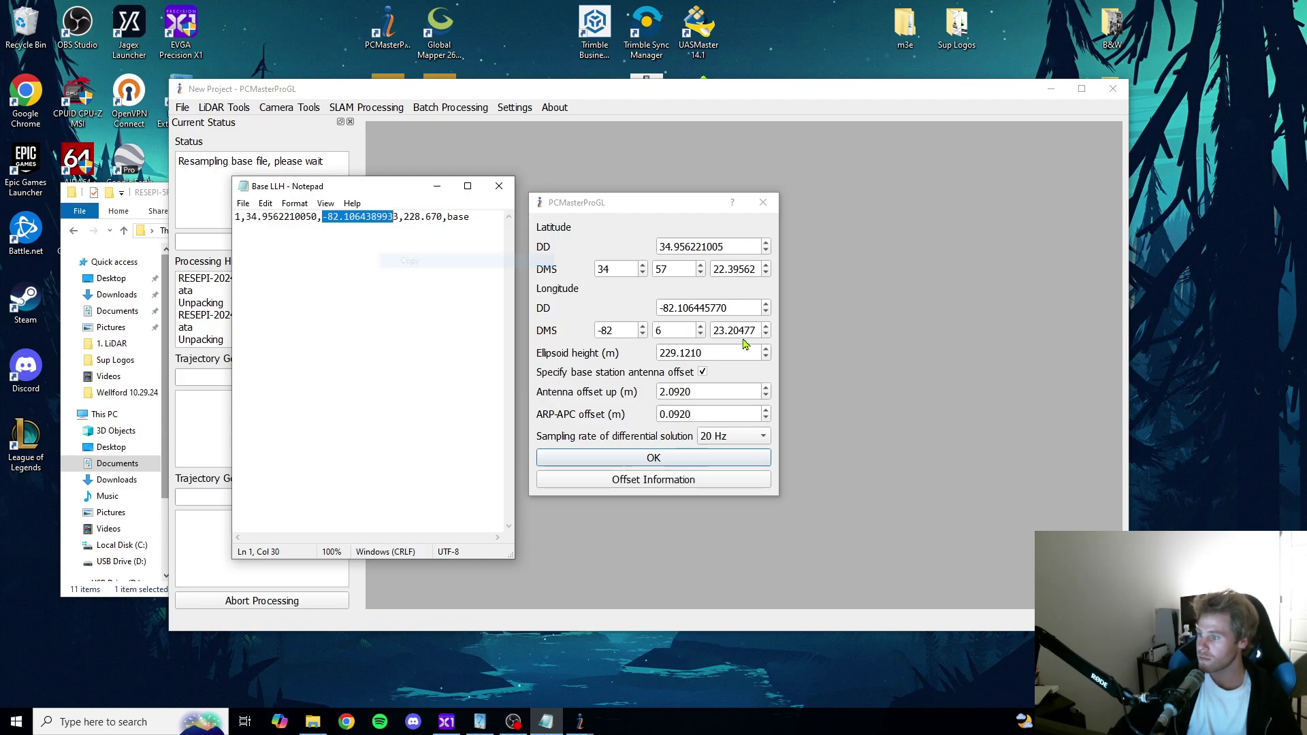
{"action": "triple_click", "coordinate": [708, 308]}
{"action": "key", "text": "BackSpace"}
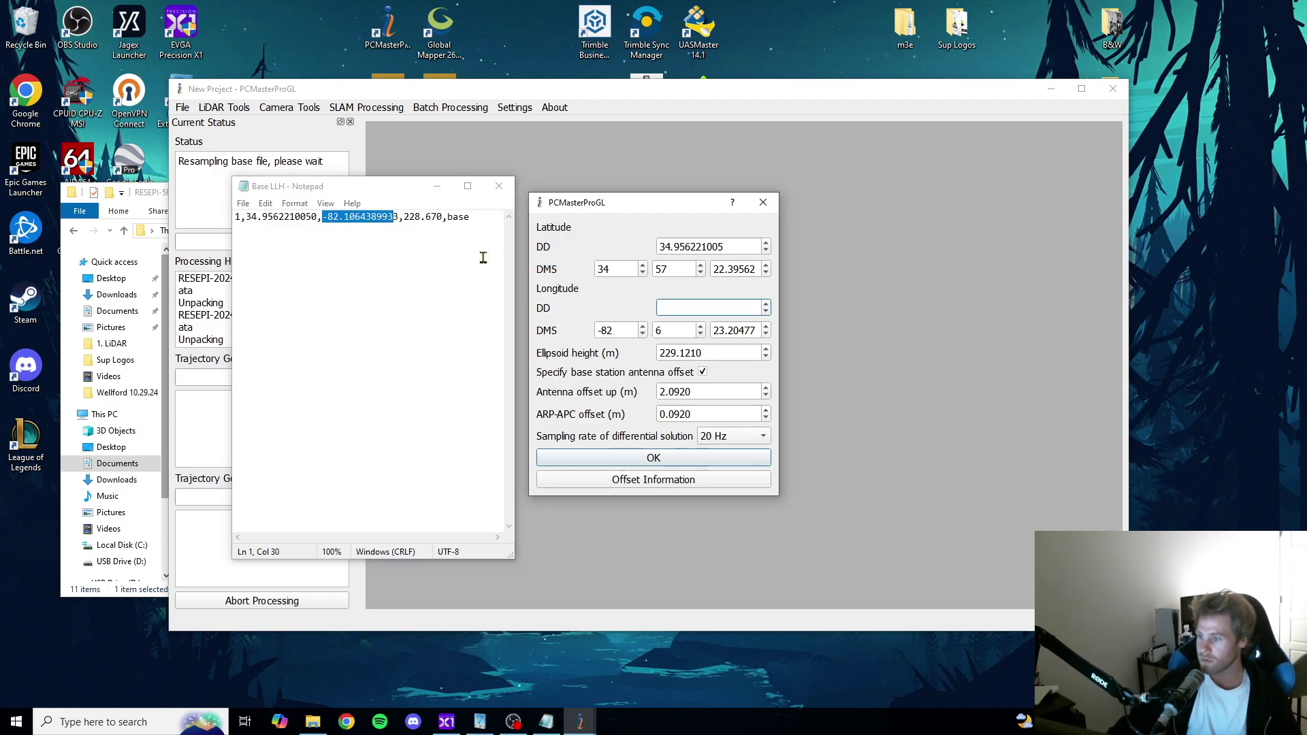
{"action": "key", "text": "ctrl+v"}
Step: Copy the base height from the Base LLH file and set the base station's ellipsoid height to 228.670 m
{"action": "left_click_drag", "start_coordinate": [404, 216], "coordinate": [443, 216]}
{"action": "right_click", "coordinate": [430, 221]}
{"action": "left_click", "coordinate": [453, 264]}
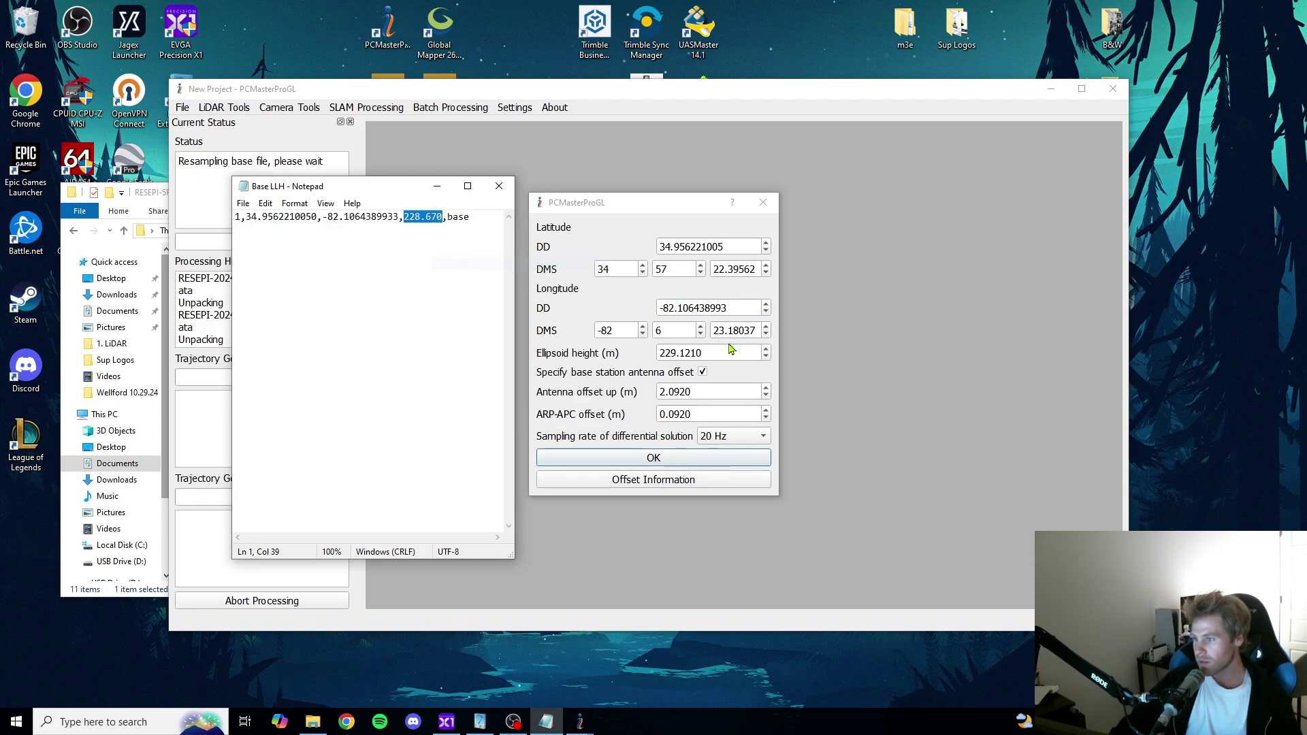
{"action": "triple_click", "coordinate": [721, 352]}
{"action": "key", "text": "BackSpace"}
{"action": "key", "text": "ctrl+v"}
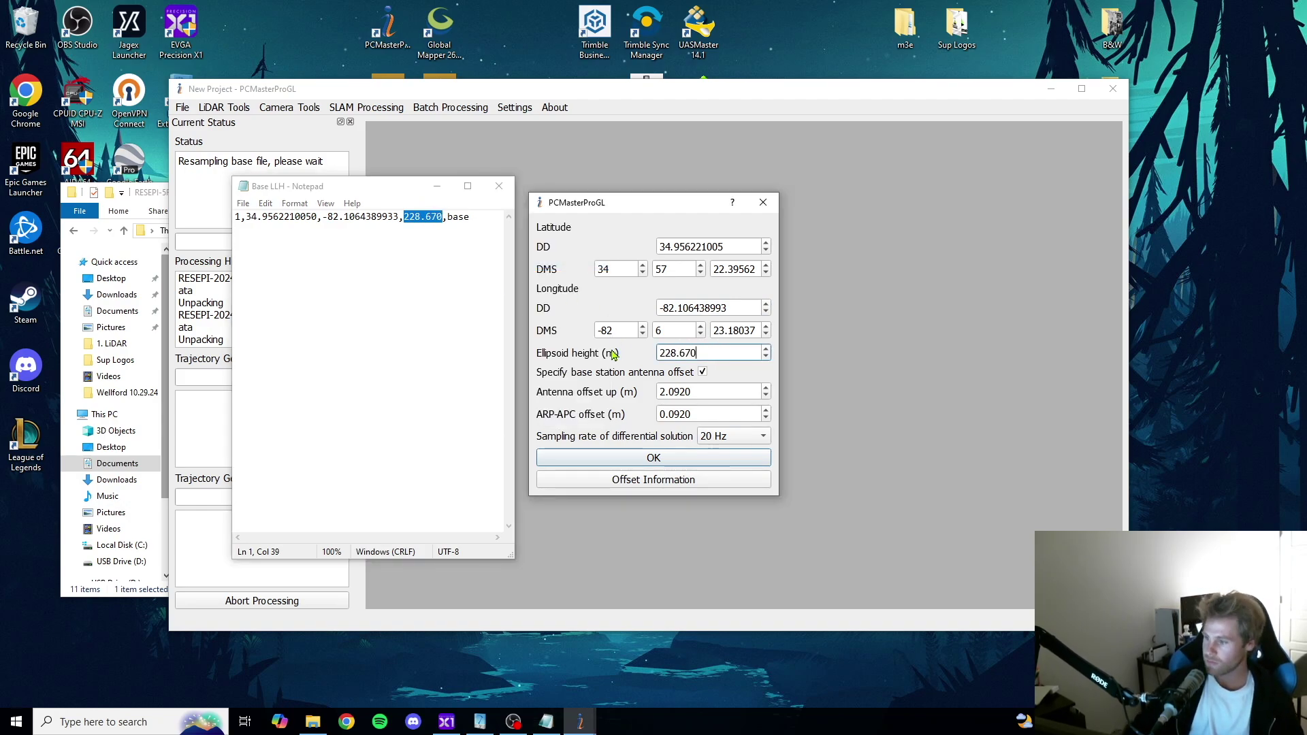
Step: Turn off the base station antenna offset, set the differential solution's sampling rate to 1 Hz, and run the trajectory processing
{"action": "left_click", "coordinate": [703, 372]}
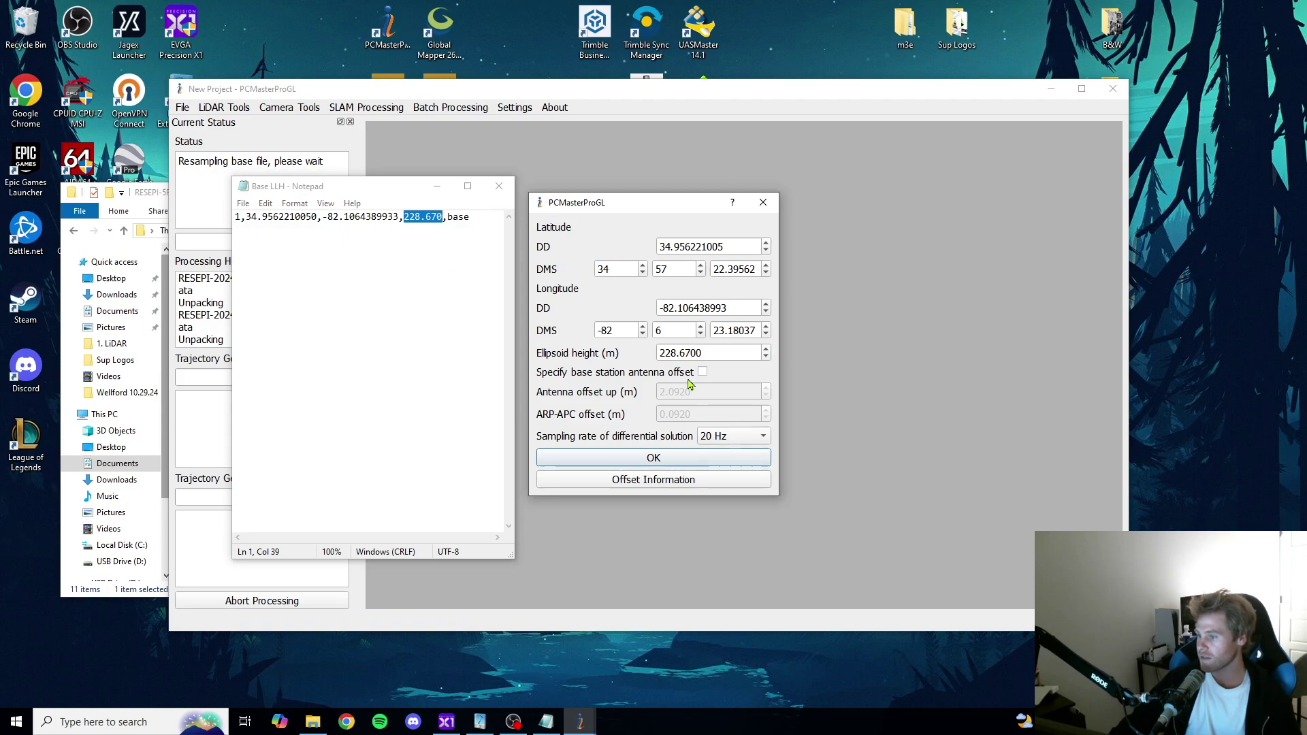
{"action": "left_click", "coordinate": [714, 437]}
{"action": "left_click", "coordinate": [736, 454]}
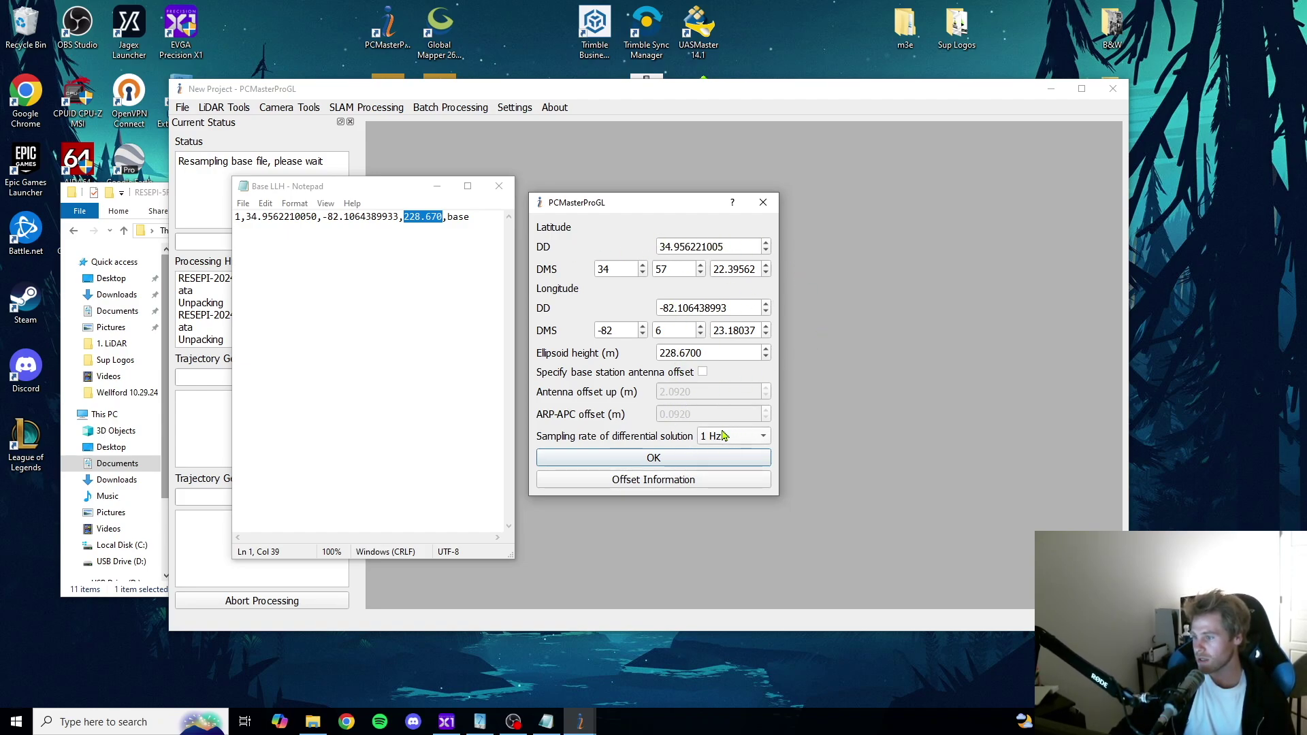
{"action": "left_click", "coordinate": [653, 458]}
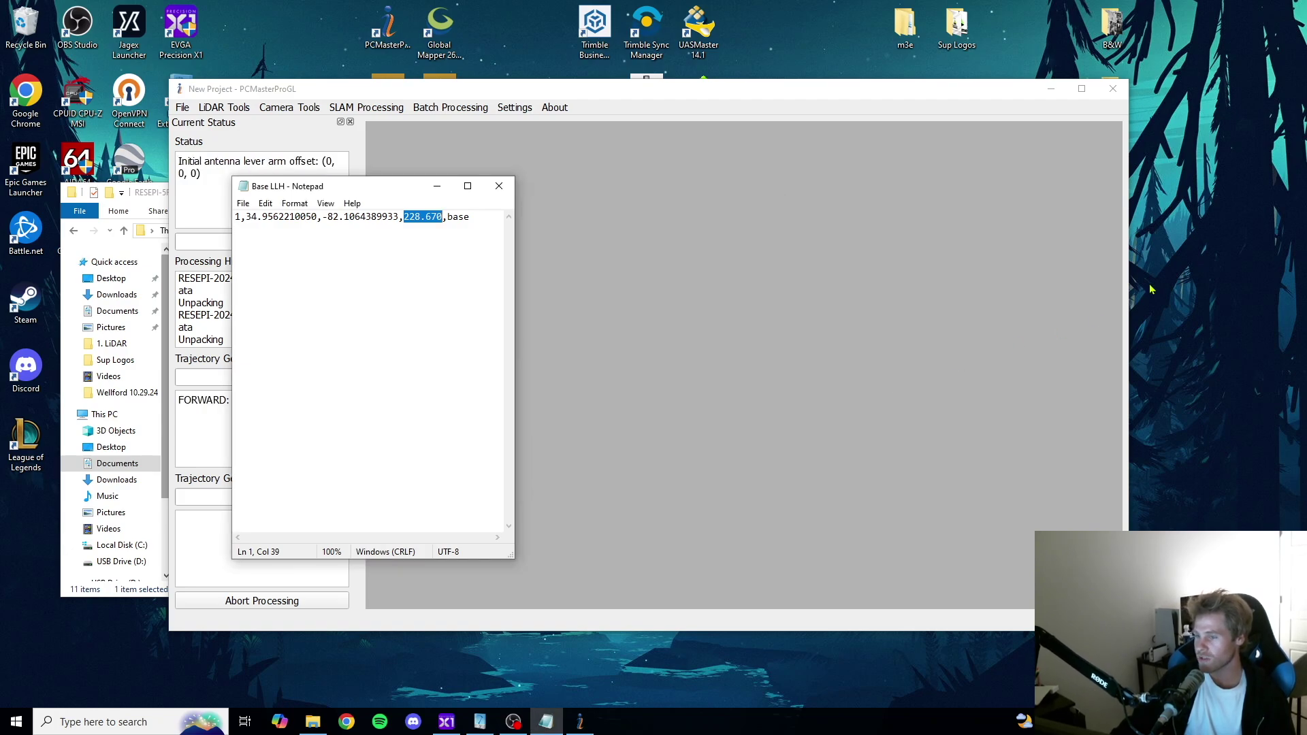
{"action": "left_click", "coordinate": [437, 186]}
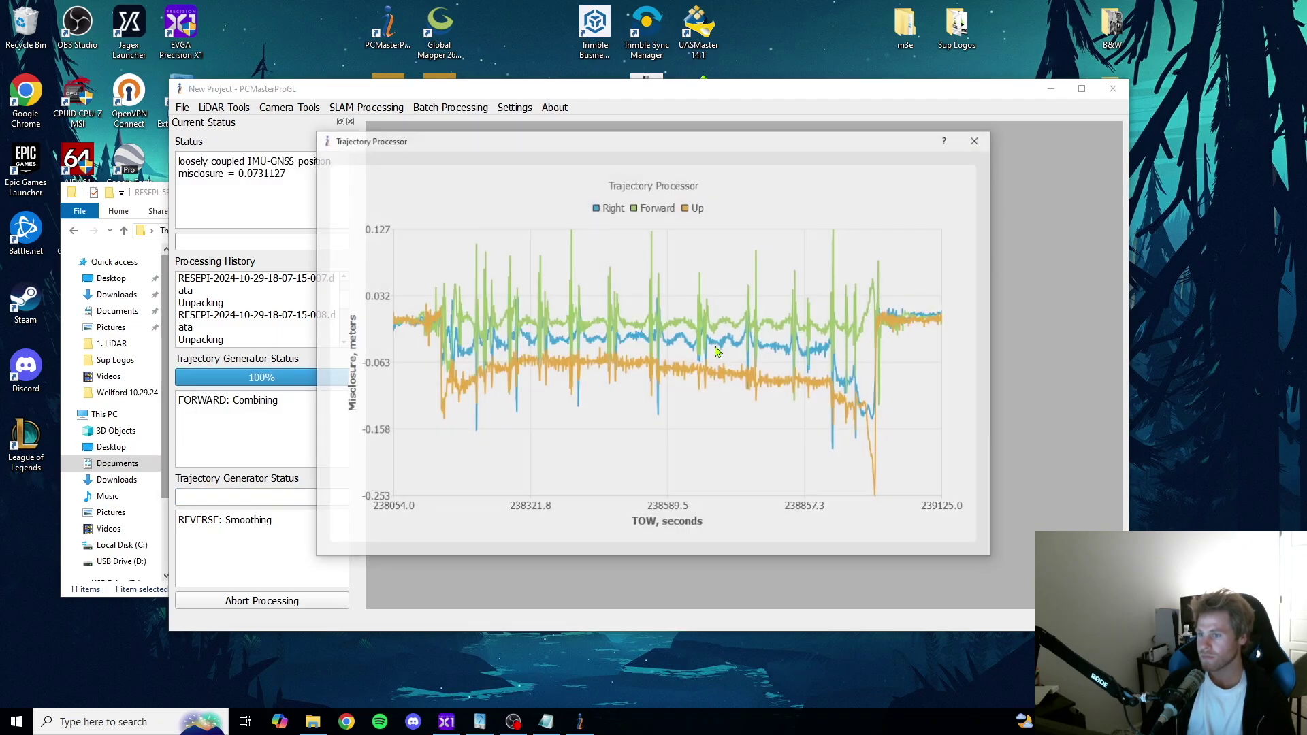
Step: Remove path 1 from the processed LiDAR project's path selection
{"action": "left_click_drag", "start_coordinate": [592, 147], "coordinate": [677, 164]}
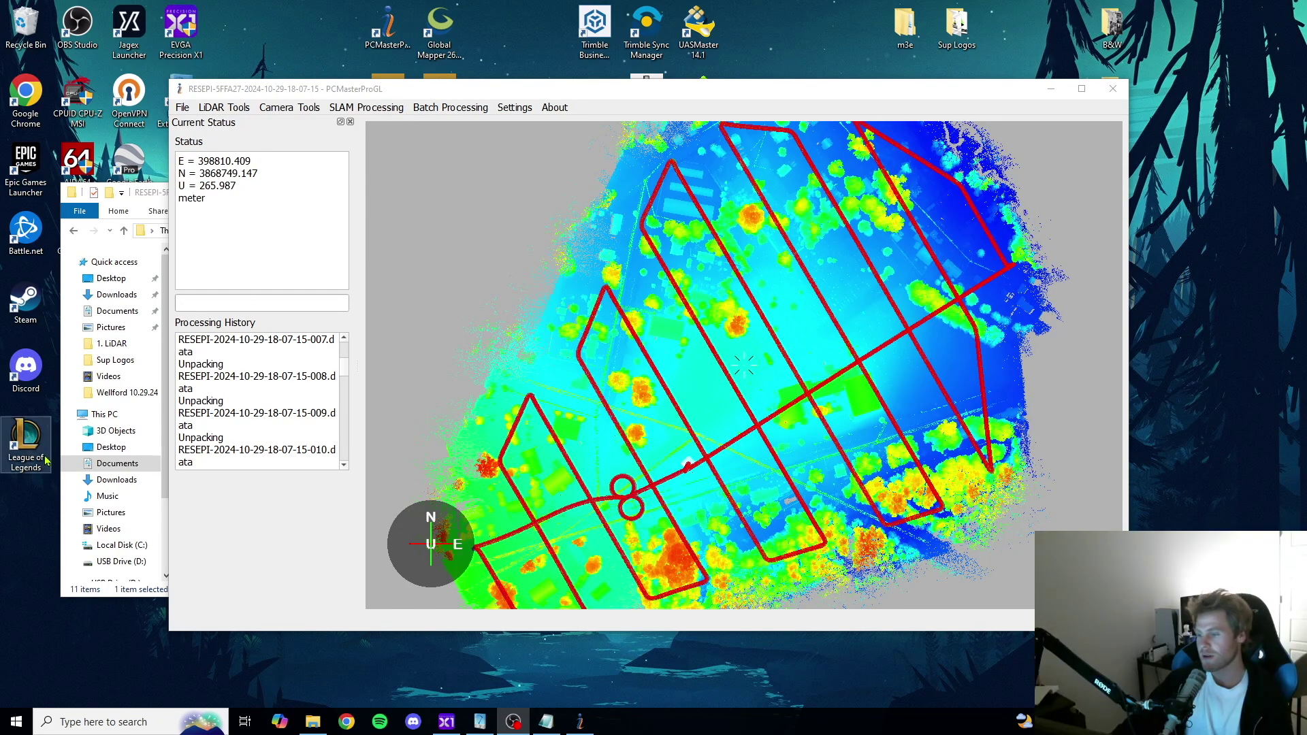
{"action": "left_click_drag", "start_coordinate": [468, 360], "coordinate": [710, 340]}
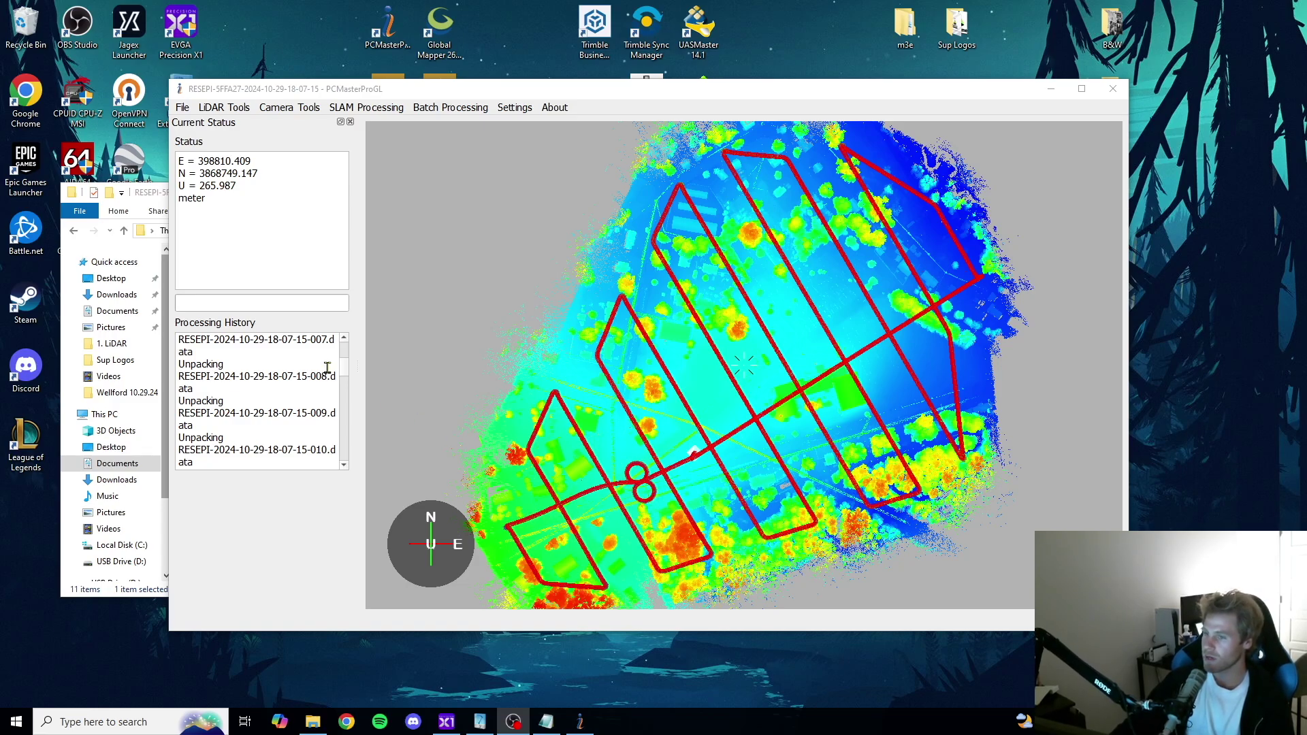
{"action": "left_click", "coordinate": [231, 109]}
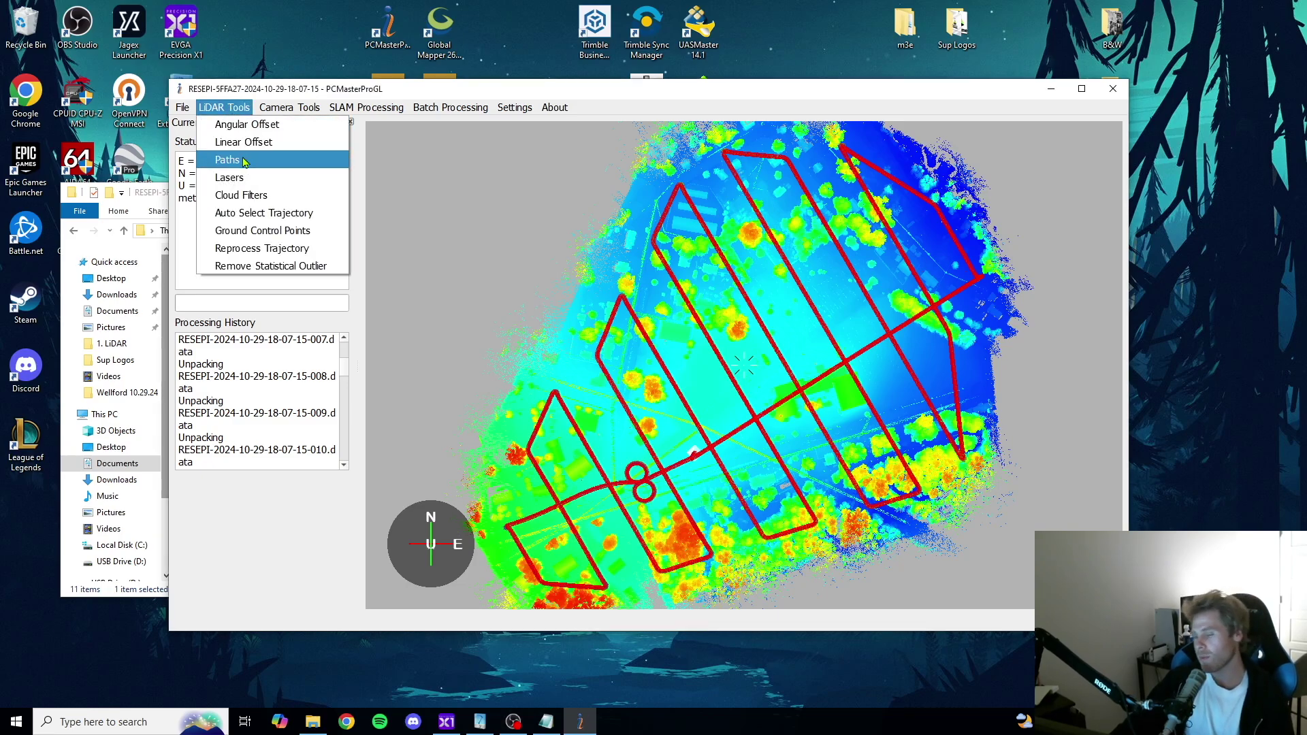
{"action": "left_click", "coordinate": [243, 161]}
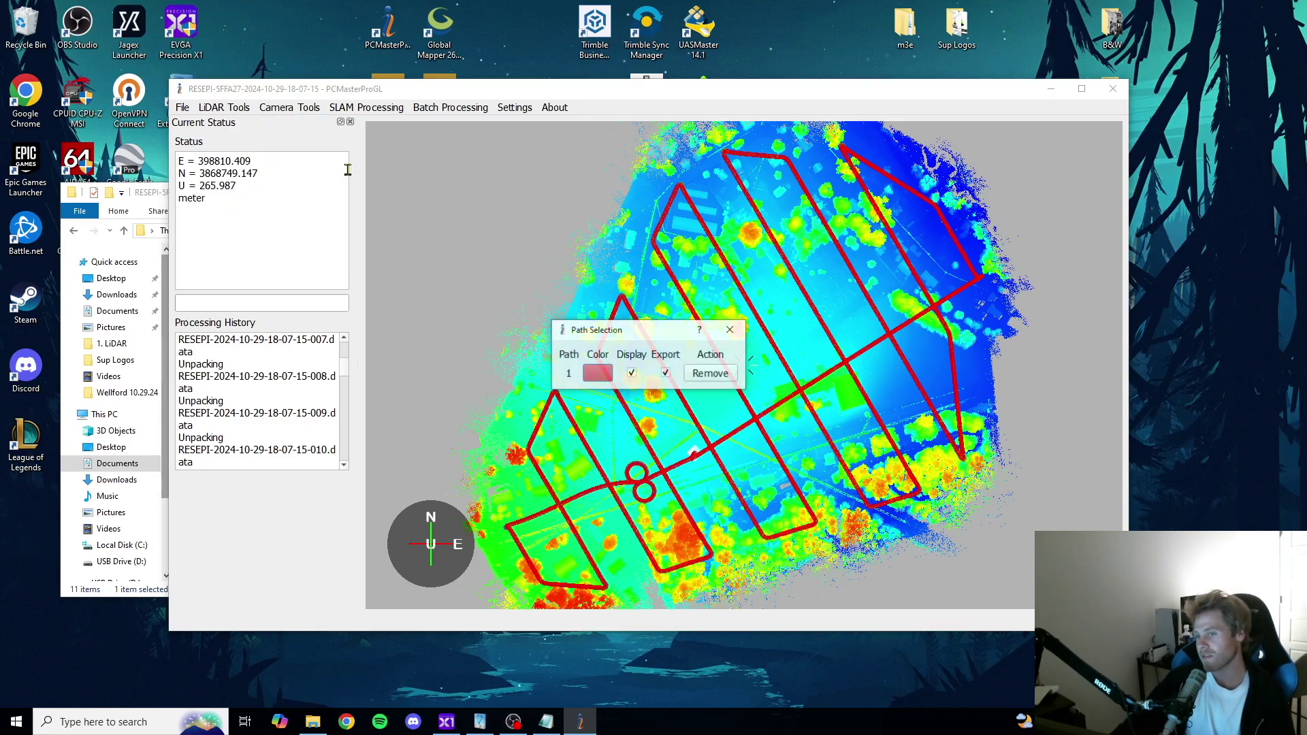
{"action": "left_click", "coordinate": [711, 375]}
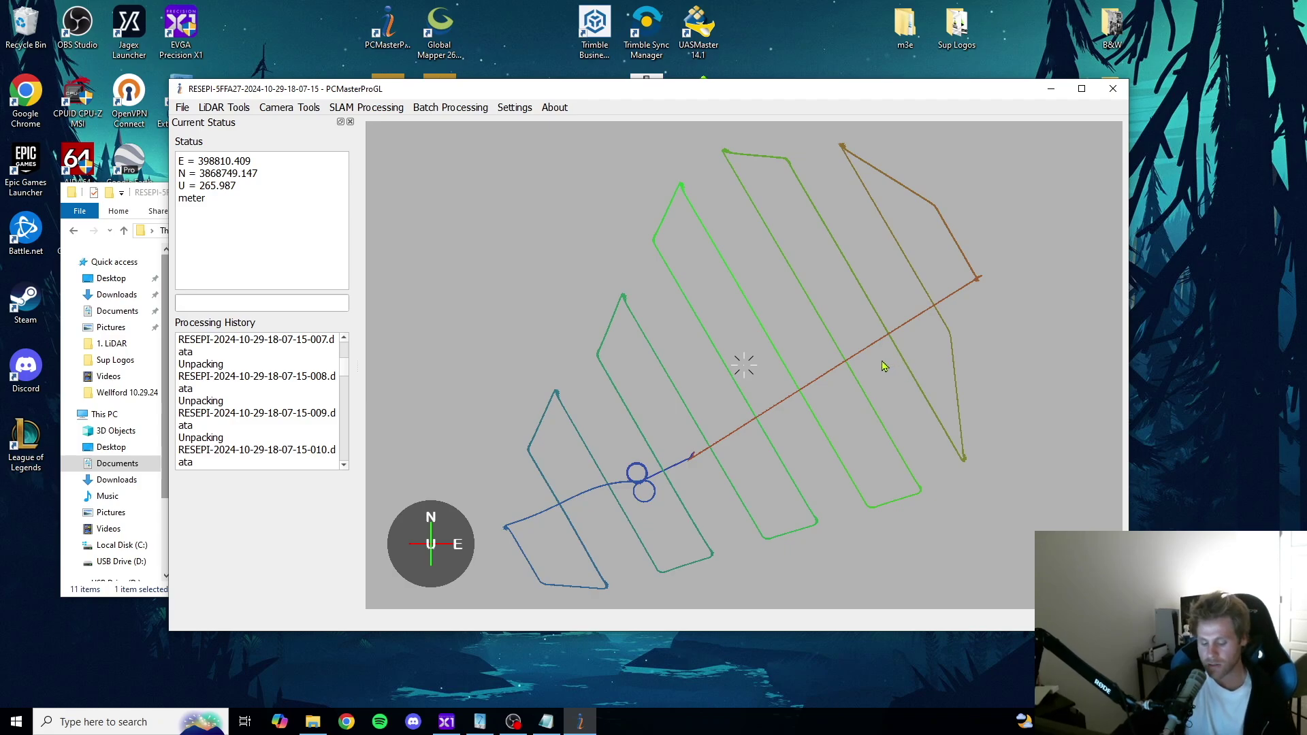
Step: Start a trajectory selection just past the turn at the westernmost corner of the flight path
{"action": "right_click_drag", "start_coordinate": [627, 402], "coordinate": [808, 283]}
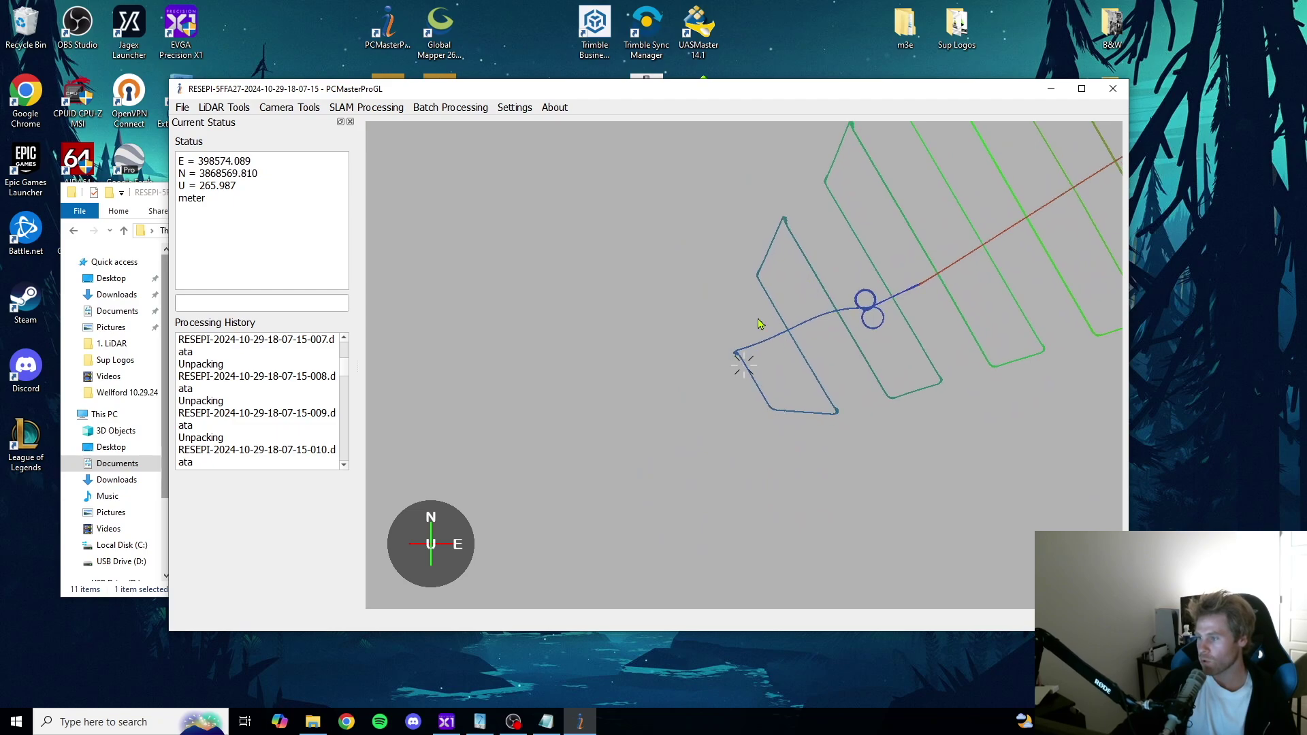
{"action": "scroll", "coordinate": [744, 365], "scroll_direction": "up", "scroll_amount": 5}
{"action": "right_click_drag", "start_coordinate": [747, 349], "coordinate": [747, 321]}
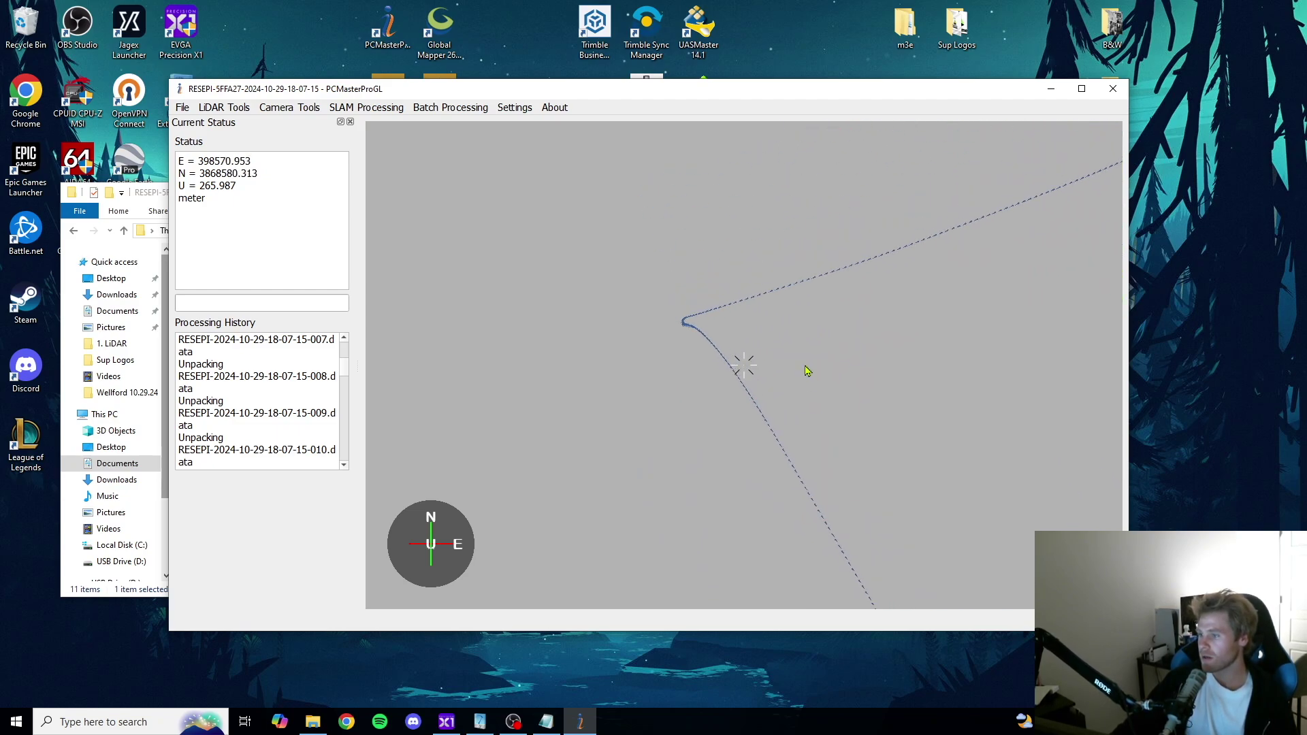
{"action": "scroll", "coordinate": [749, 385], "scroll_direction": "up", "scroll_amount": 5}
{"action": "right_click", "coordinate": [617, 366]}
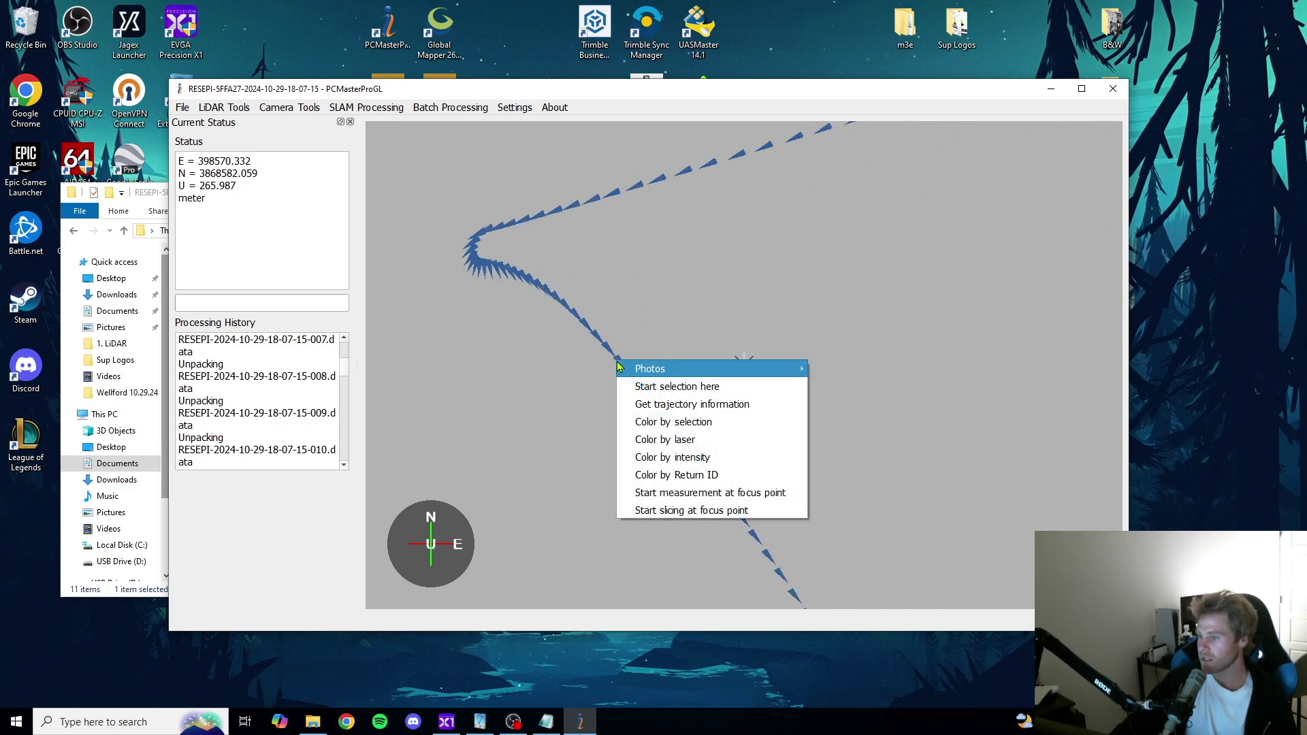
{"action": "left_click", "coordinate": [676, 382]}
Step: Finish the trajectory selection on the last flight line, just before the turn at the easternmost corner
{"action": "scroll", "coordinate": [832, 381], "scroll_direction": "down", "scroll_amount": 10}
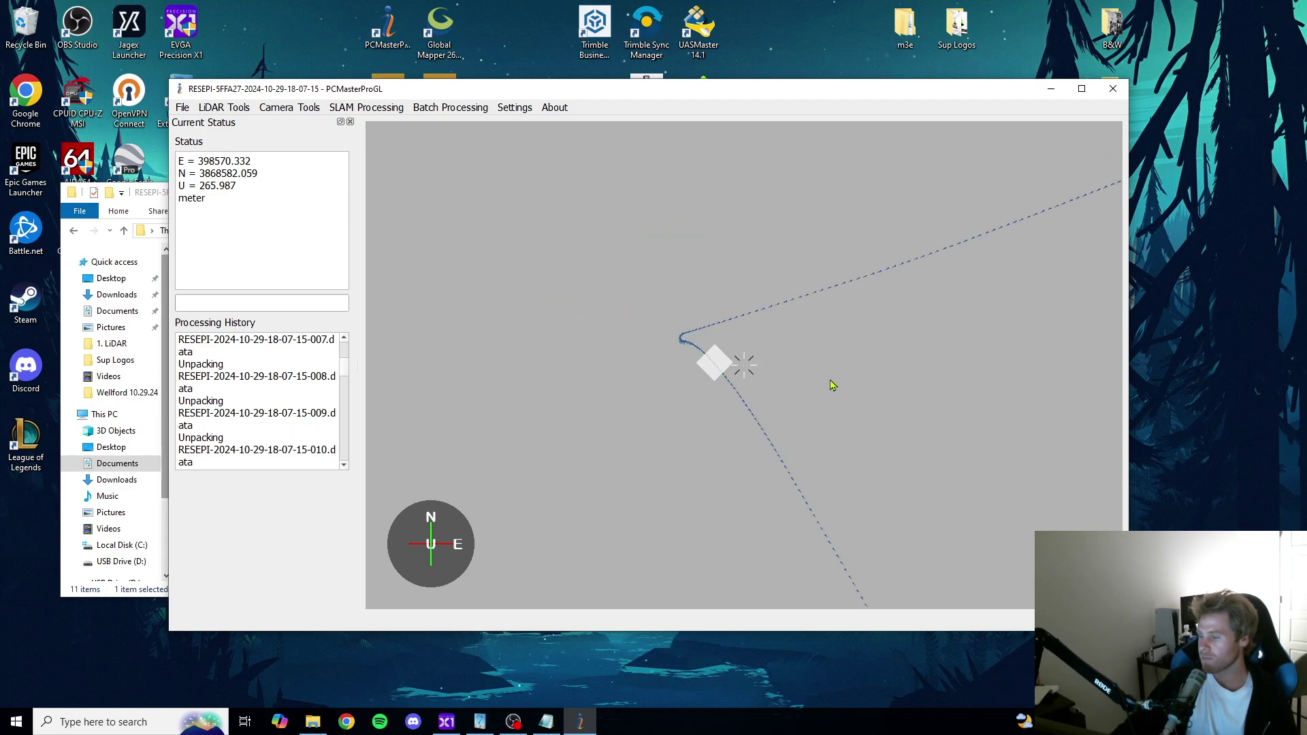
{"action": "right_click_drag", "start_coordinate": [844, 374], "coordinate": [700, 389]}
{"action": "scroll", "coordinate": [699, 389], "scroll_direction": "up", "scroll_amount": 10}
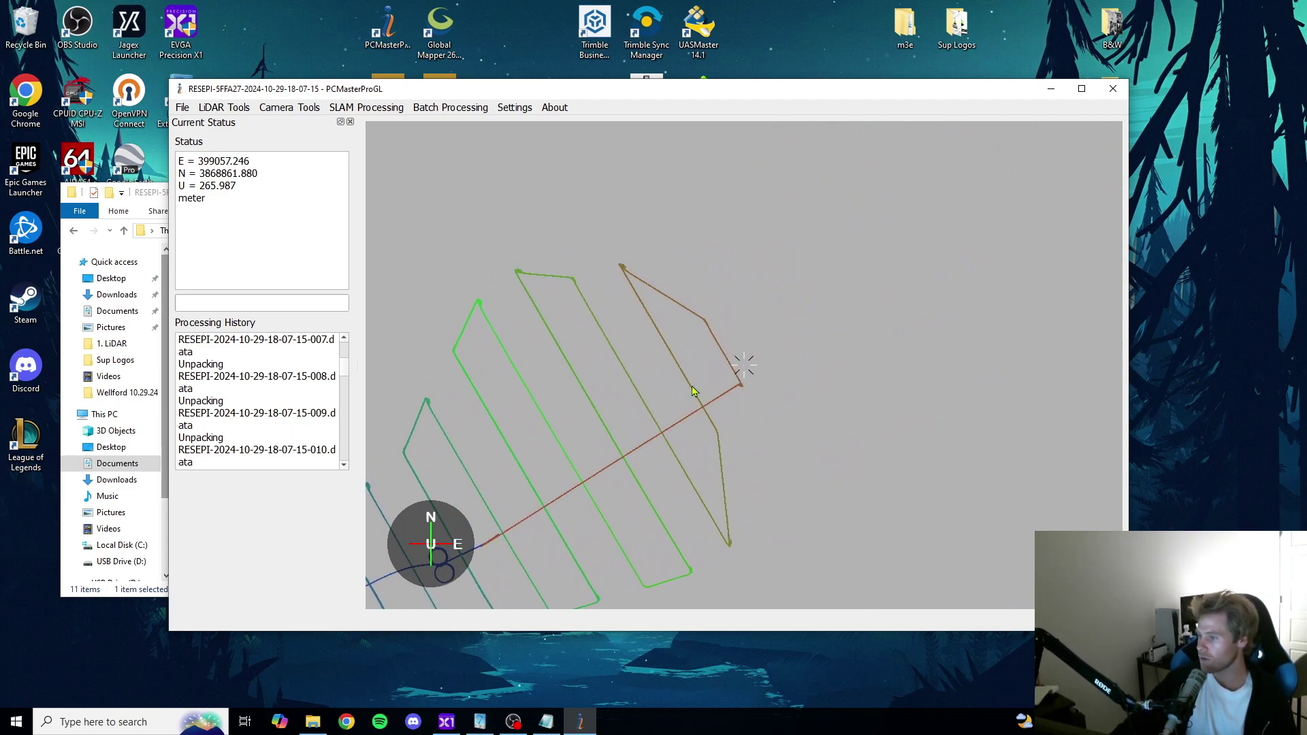
{"action": "right_click_drag", "start_coordinate": [722, 437], "coordinate": [769, 309]}
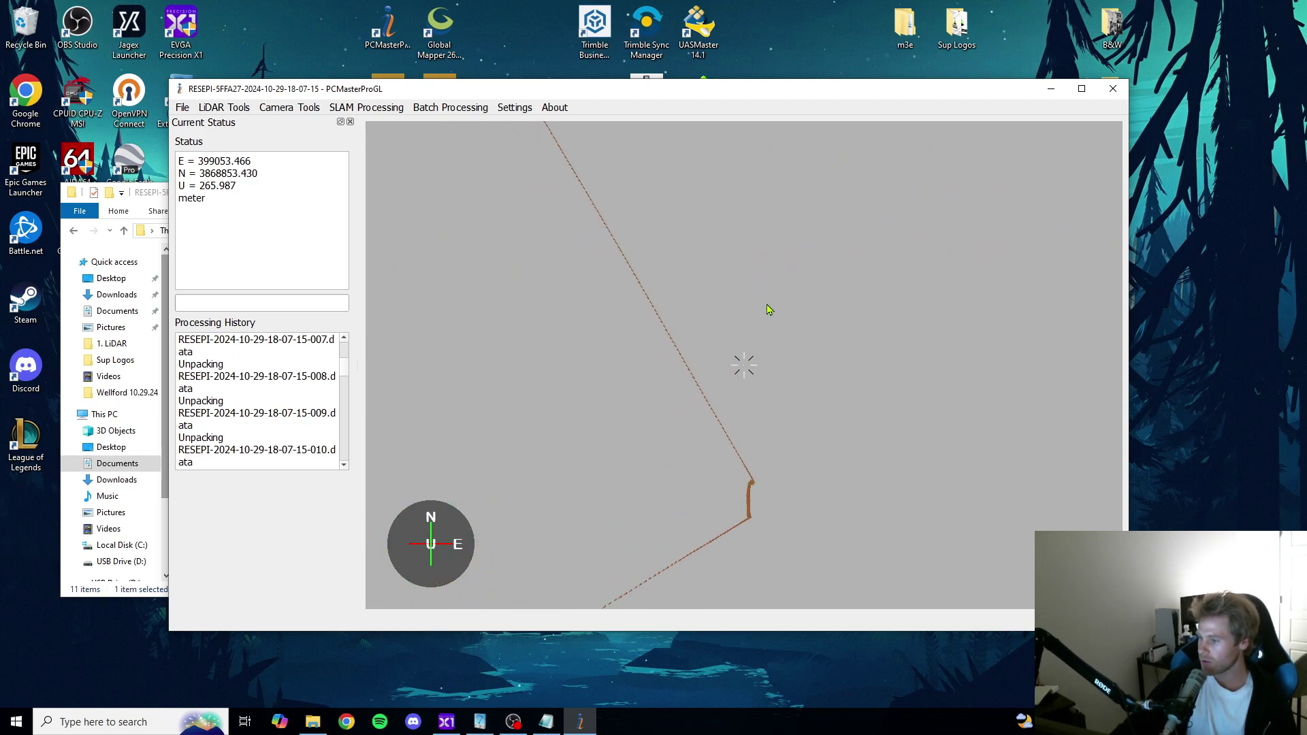
{"action": "right_click", "coordinate": [738, 458]}
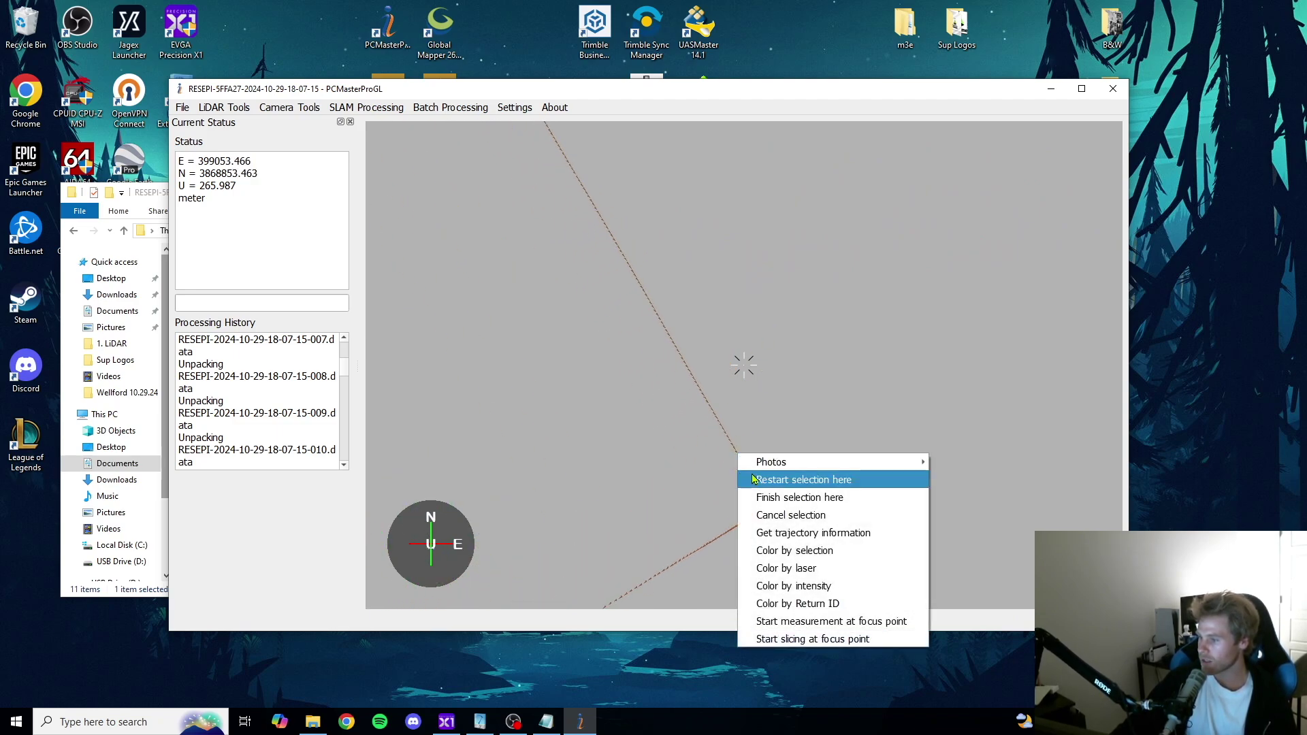
{"action": "left_click", "coordinate": [783, 495]}
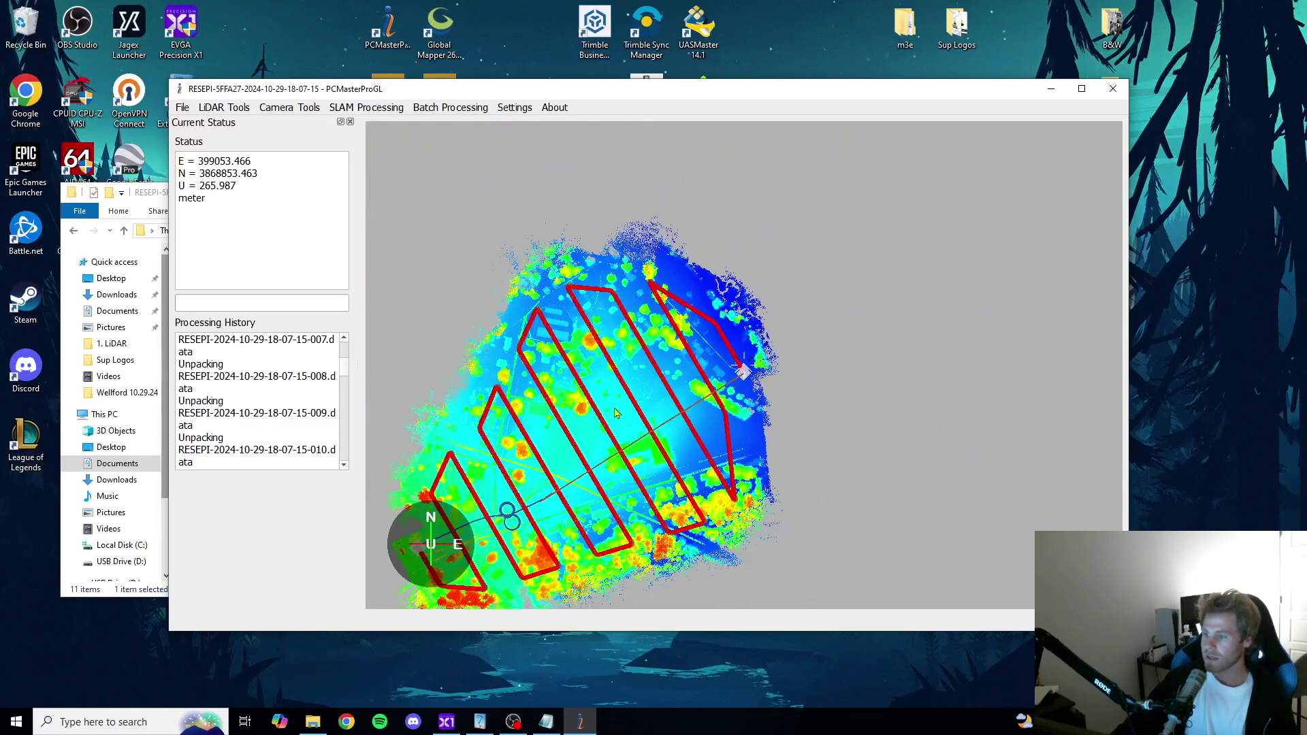
Step: Set the cloud filters' maximum distance to 100 m
{"action": "scroll", "coordinate": [615, 413], "scroll_direction": "up", "scroll_amount": 5}
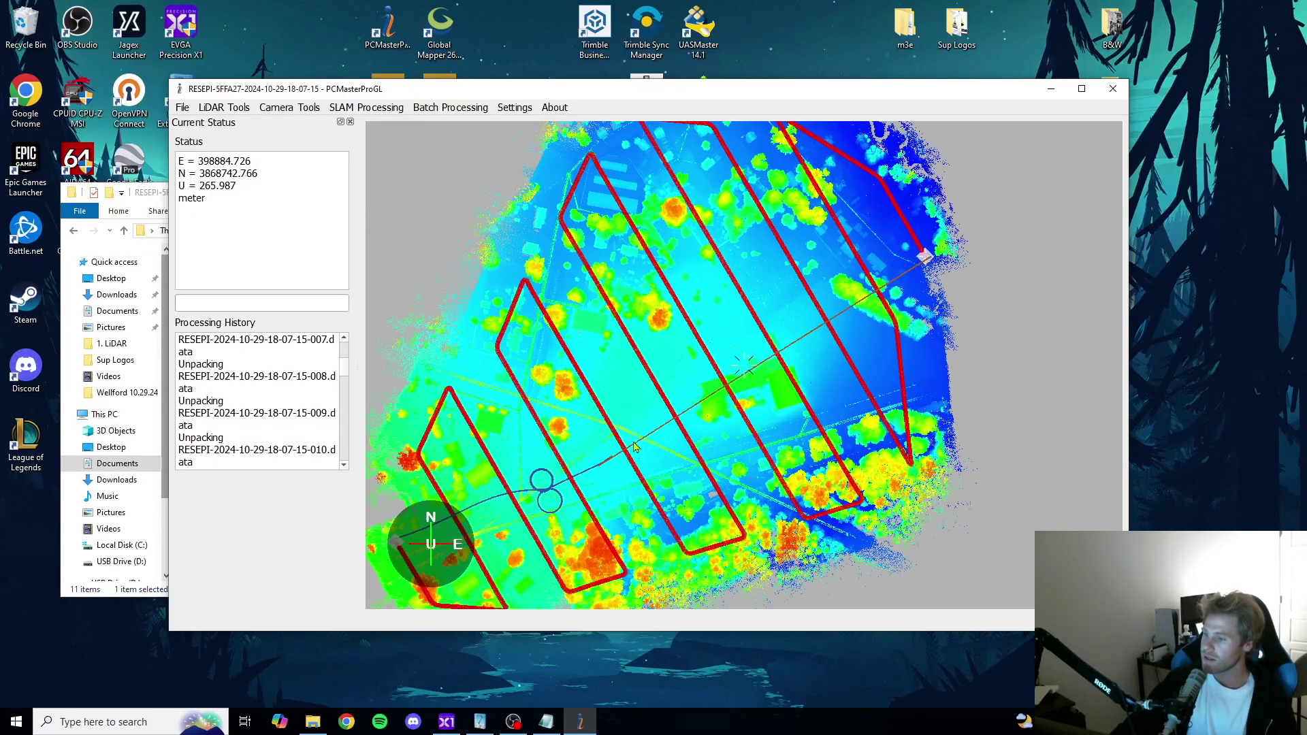
{"action": "left_click_drag", "start_coordinate": [633, 447], "coordinate": [658, 432]}
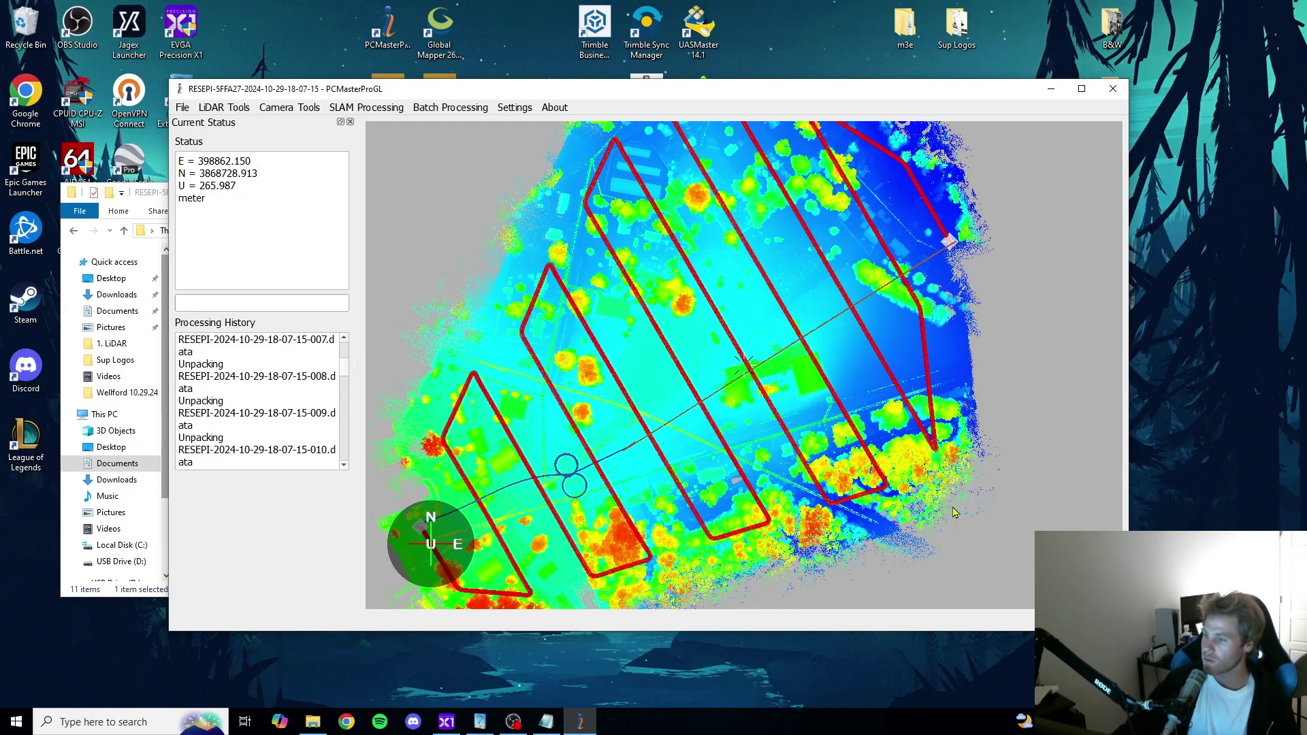
{"action": "left_click_drag", "start_coordinate": [805, 401], "coordinate": [790, 396]}
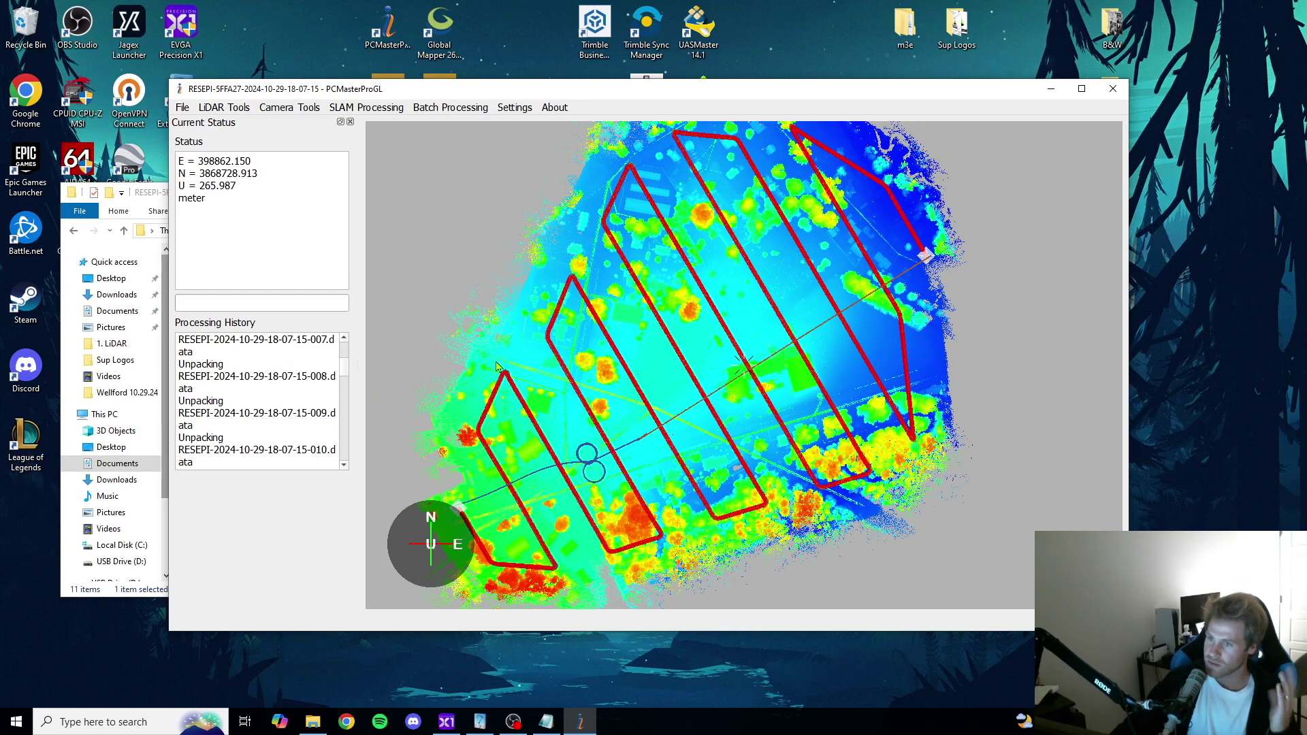
{"action": "left_click", "coordinate": [226, 108]}
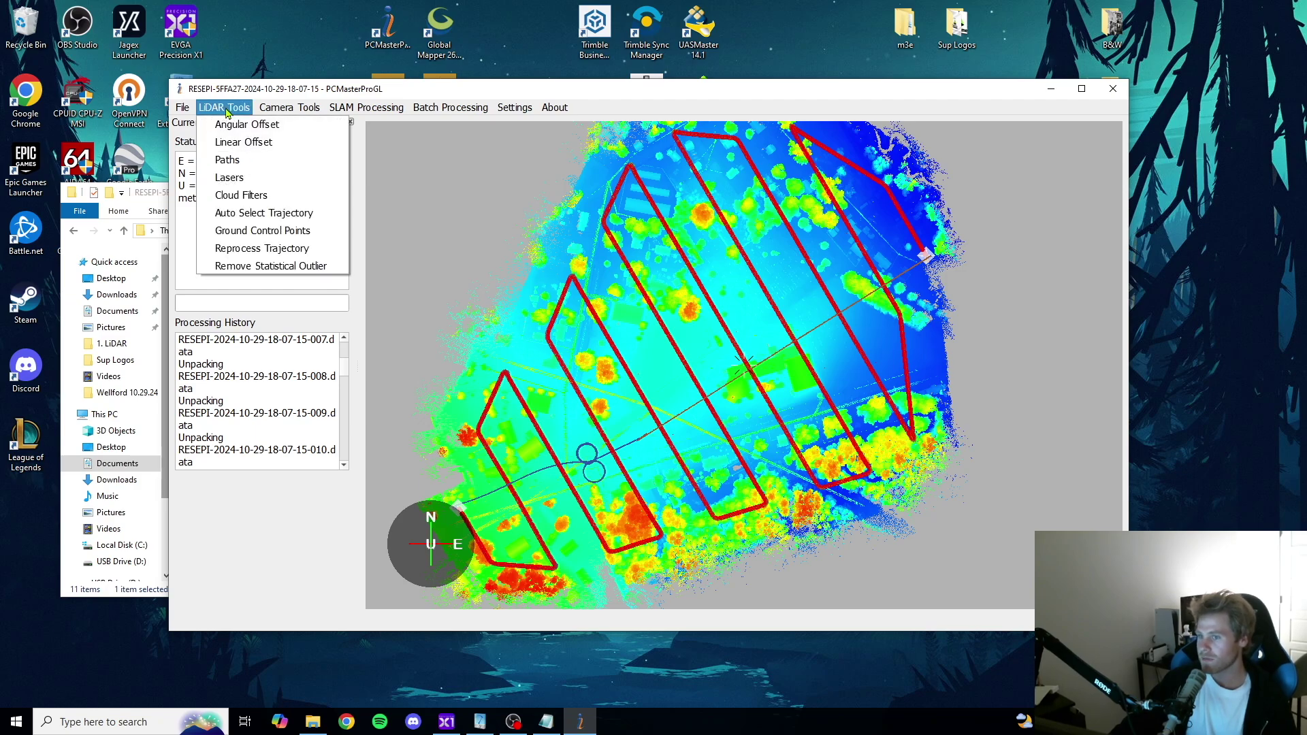
{"action": "left_click", "coordinate": [247, 196]}
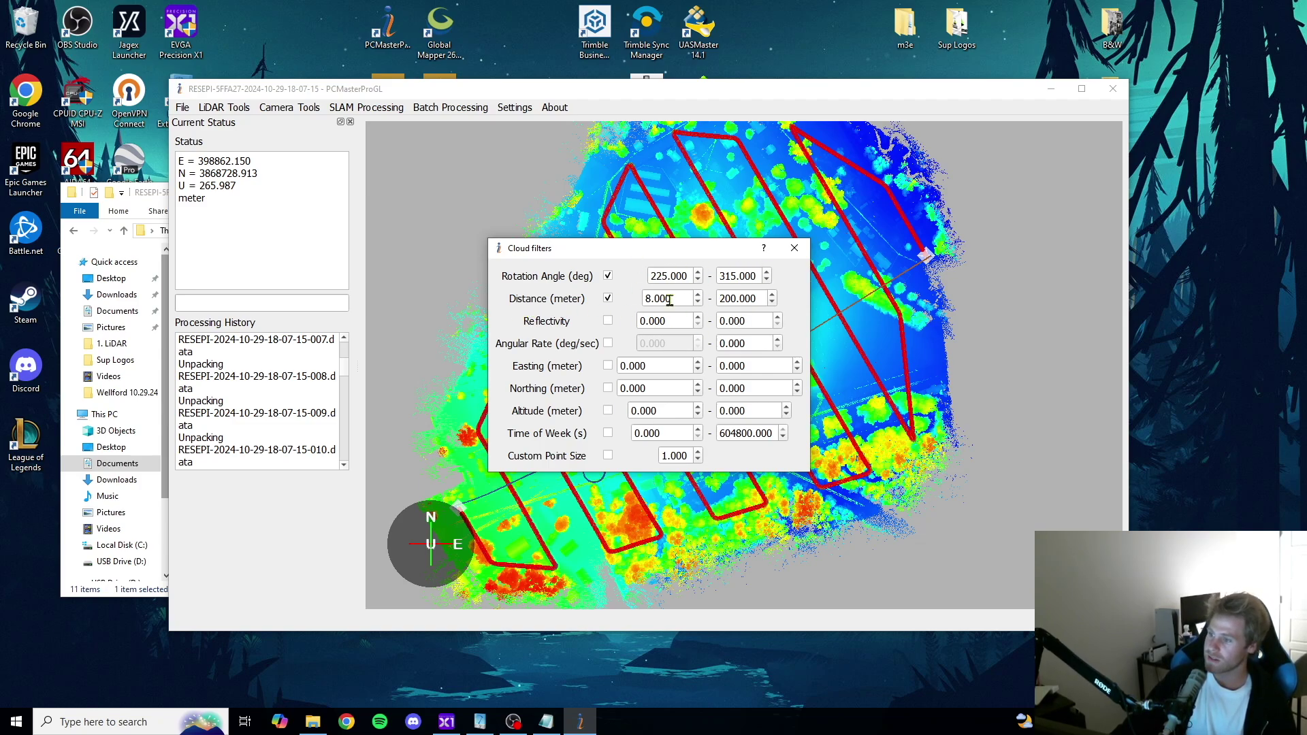
{"action": "double_click", "coordinate": [749, 299]}
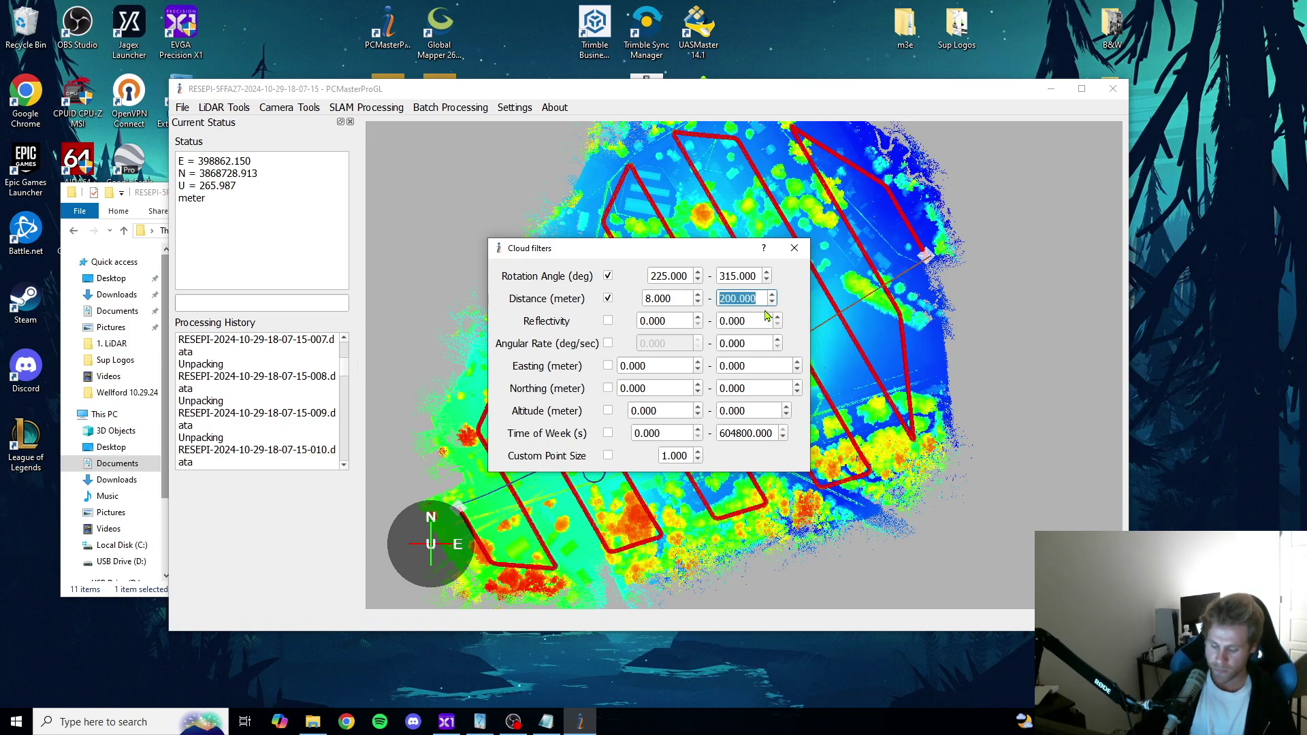
{"action": "type", "text": "100"}
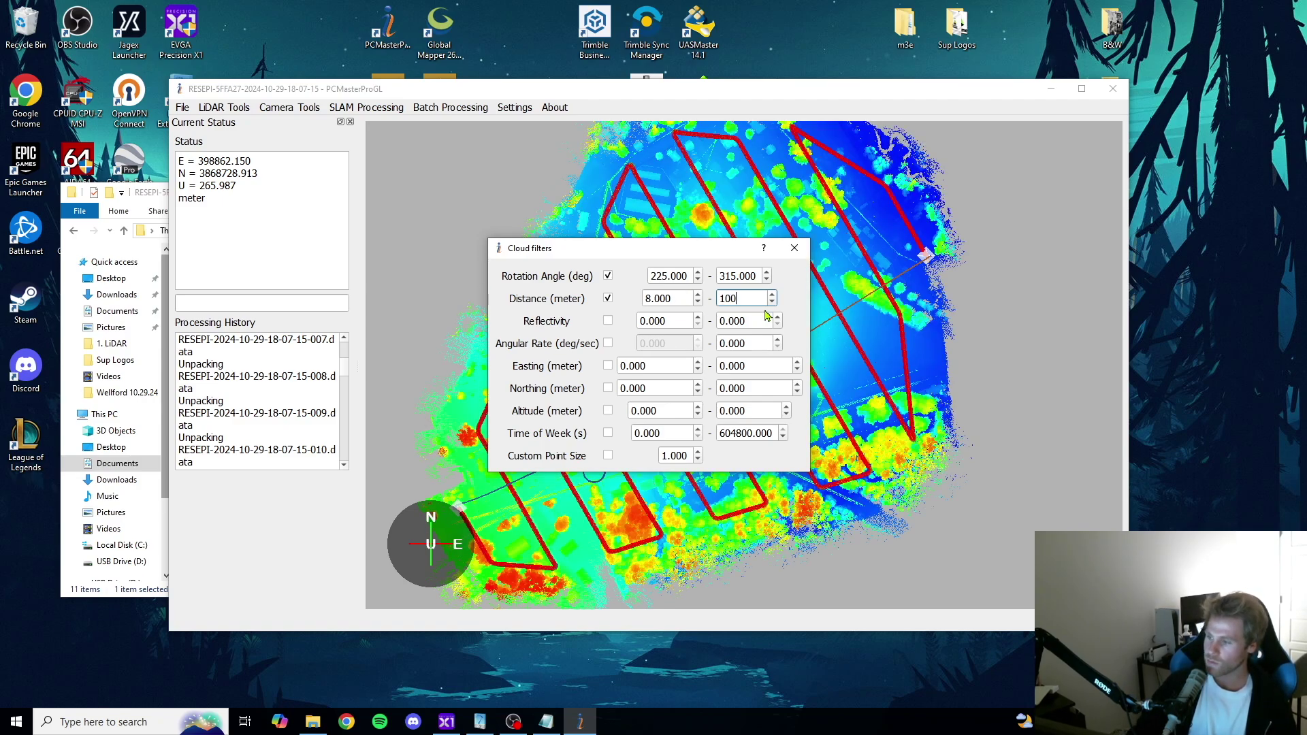
{"action": "left_click", "coordinate": [794, 248]}
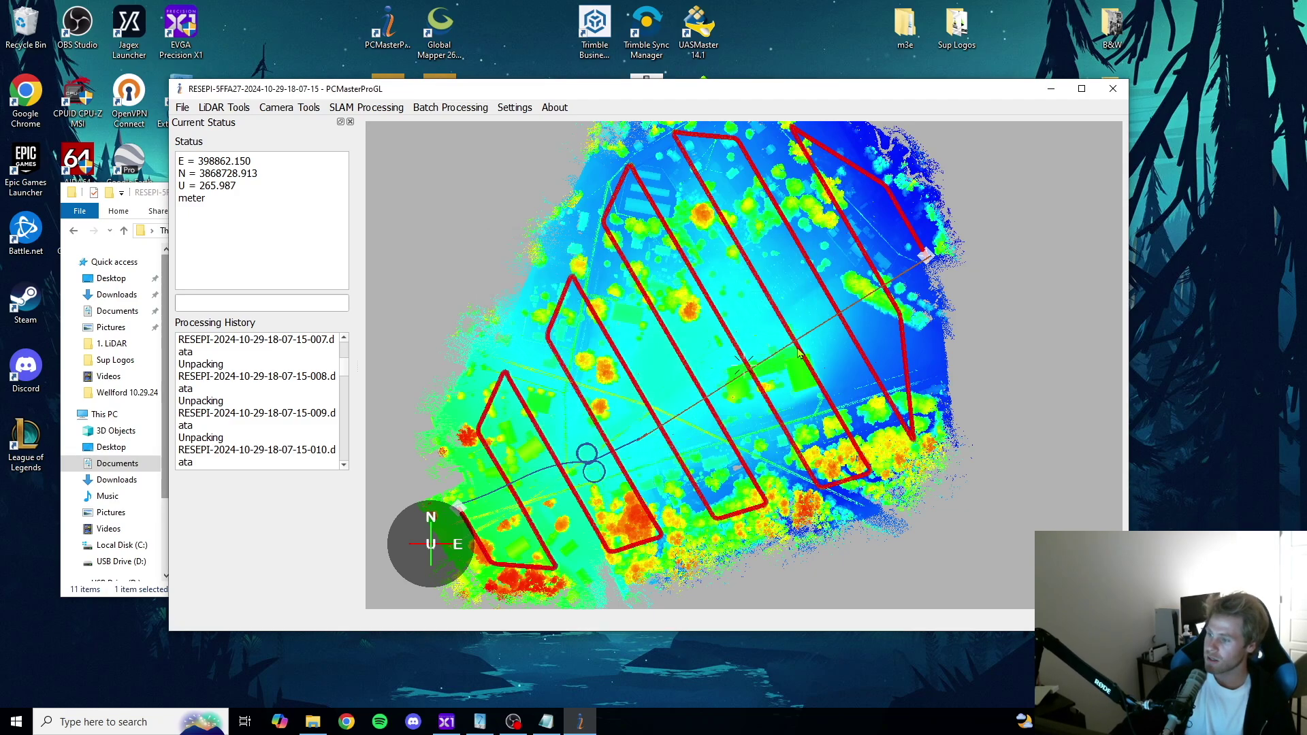
Step: Try shorter maximum distances of 50 m and 60 m in the cloud filters and inspect the resulting point cloud
{"action": "left_click_drag", "start_coordinate": [723, 328], "coordinate": [723, 450]}
{"action": "scroll", "coordinate": [715, 449], "scroll_direction": "down", "scroll_amount": 3}
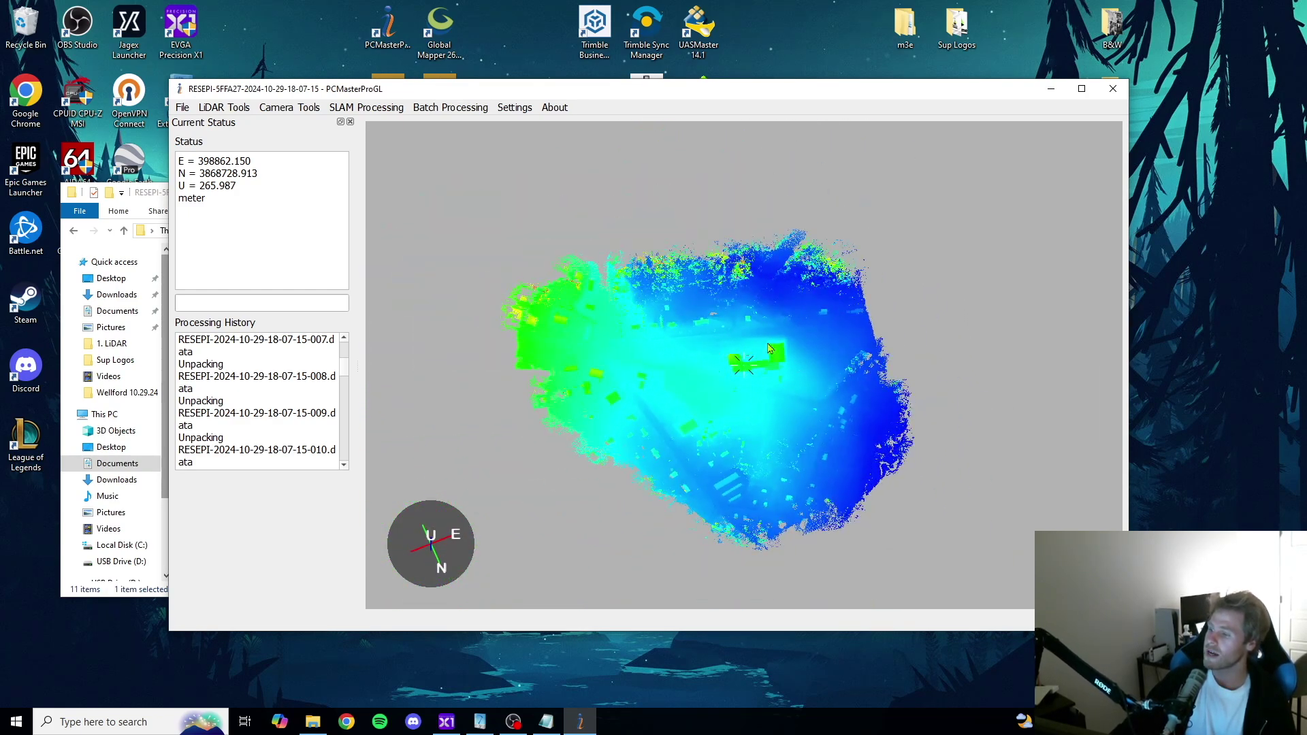
{"action": "left_click", "coordinate": [224, 107]}
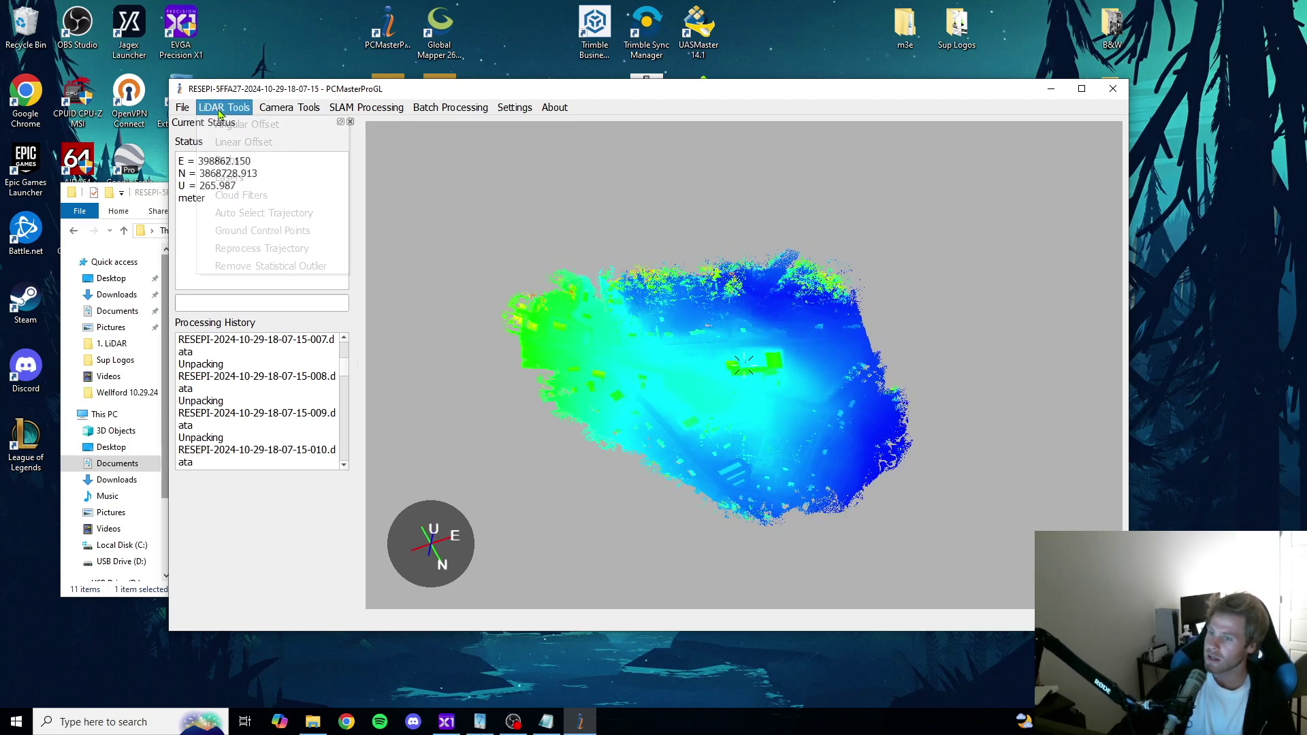
{"action": "left_click", "coordinate": [241, 195]}
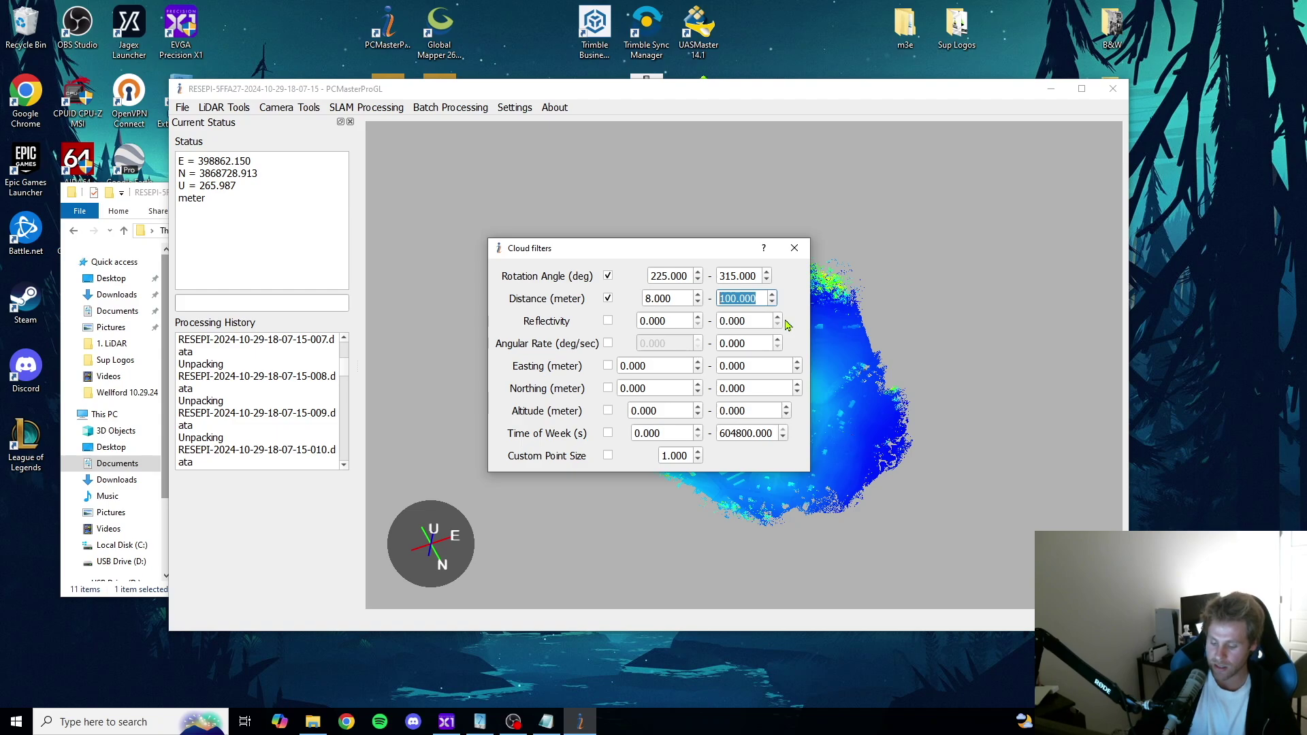
{"action": "type", "text": "60"}
{"action": "key", "text": "BackSpace"}
{"action": "key", "text": "BackSpace"}
{"action": "type", "text": "50"}
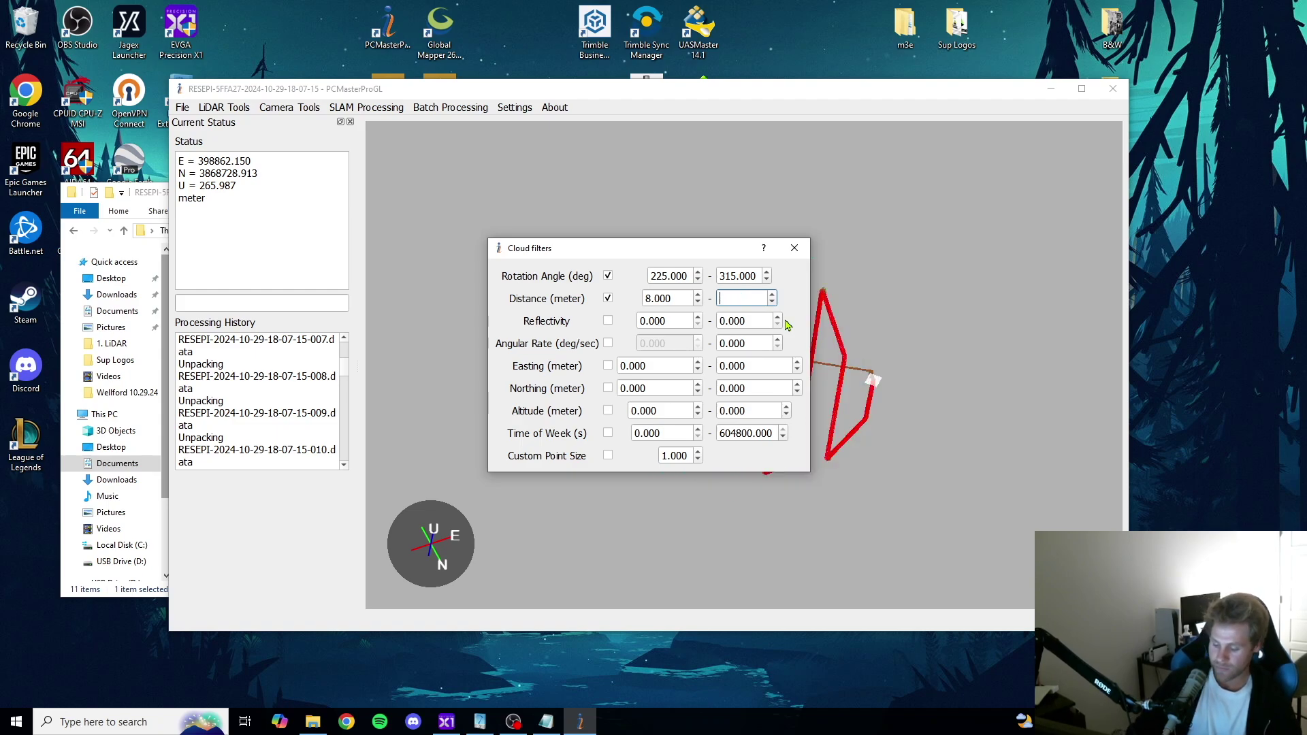
{"action": "left_click_drag", "start_coordinate": [698, 256], "coordinate": [454, 107]}
{"action": "left_click", "coordinate": [742, 397]}
{"action": "scroll", "coordinate": [742, 396], "scroll_direction": "up", "scroll_amount": 5}
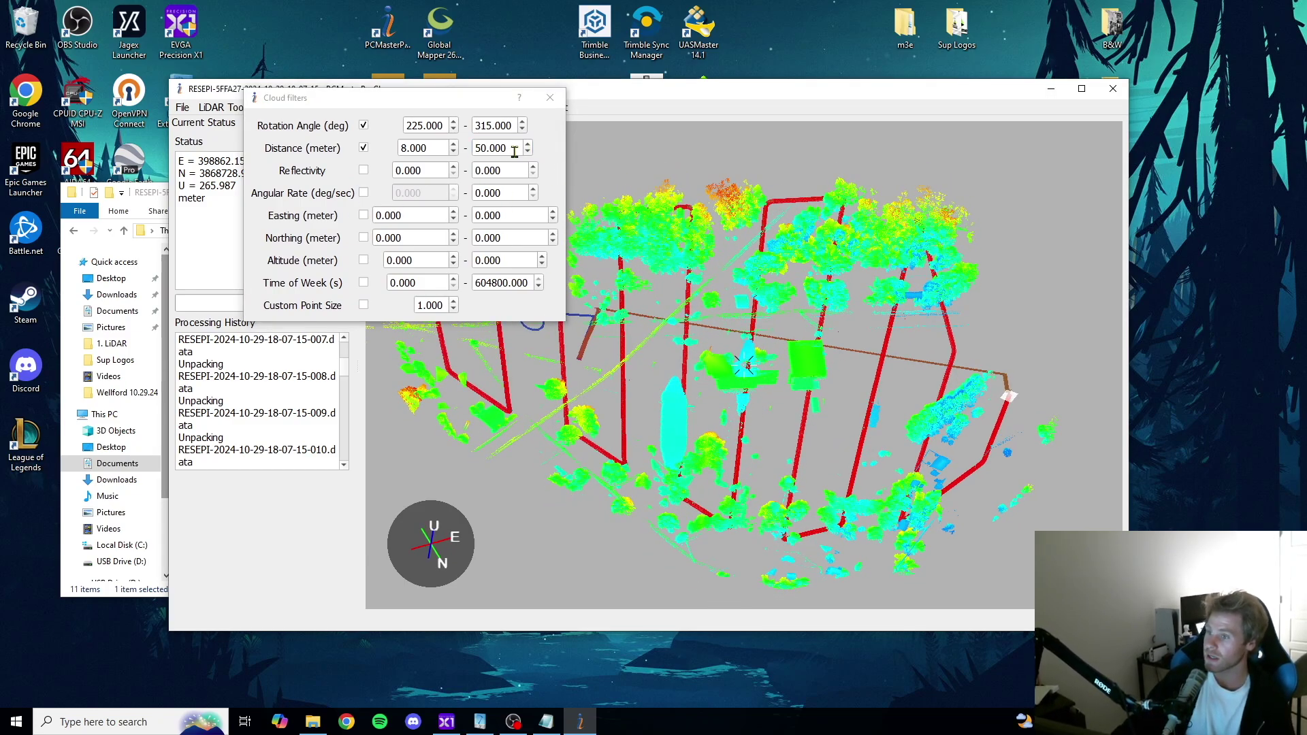
{"action": "left_click_drag", "start_coordinate": [514, 151], "coordinate": [476, 153]}
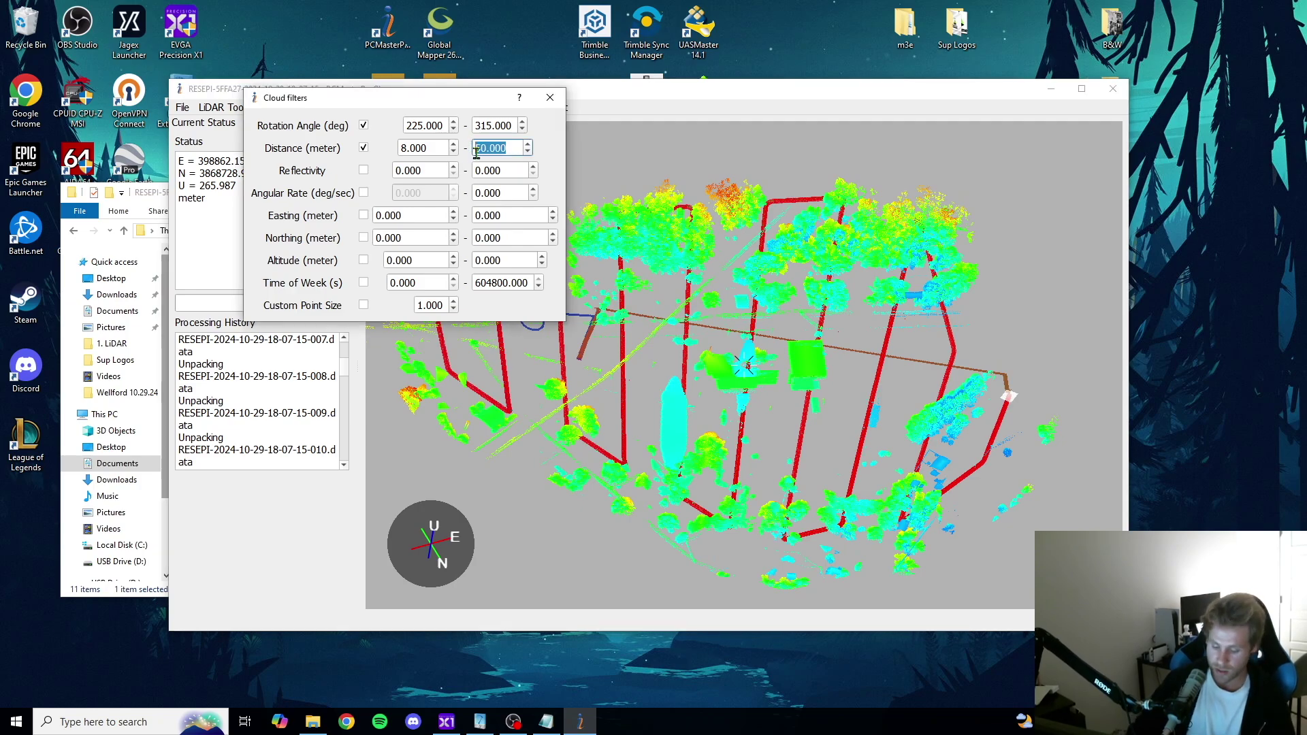
{"action": "type", "text": "60"}
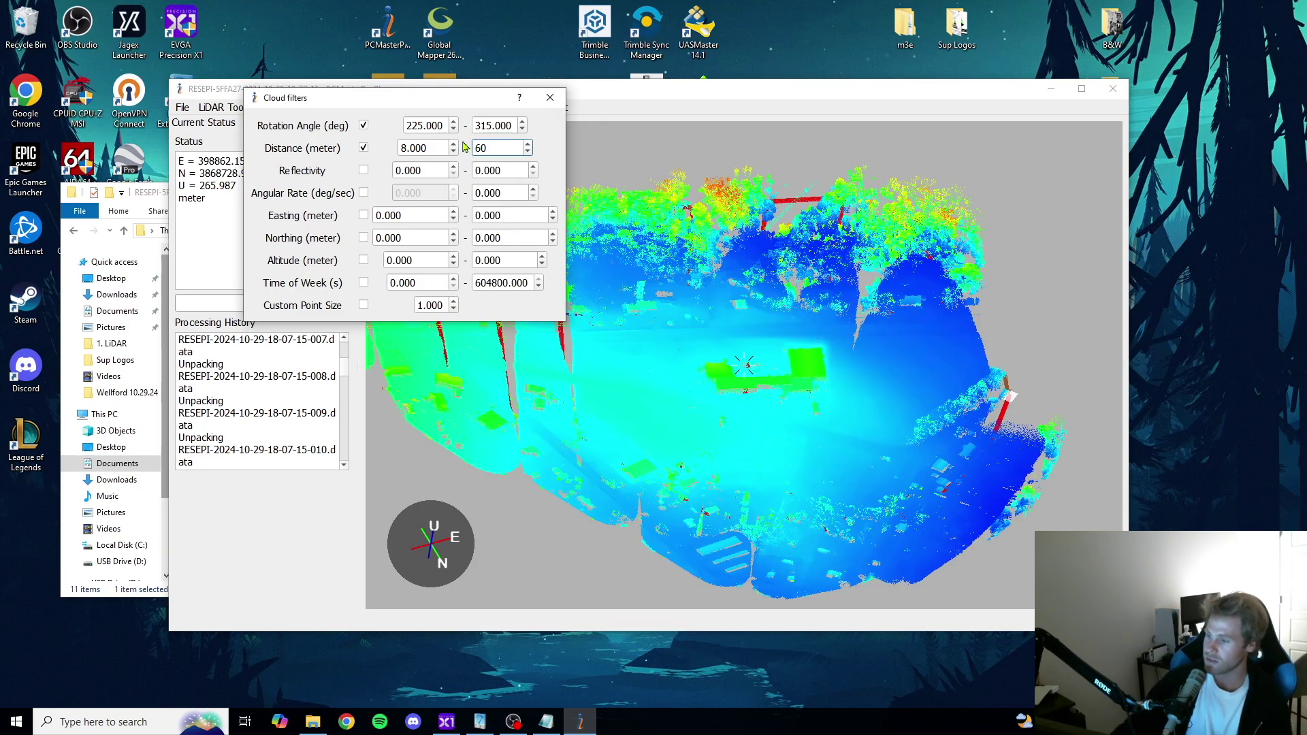
Step: Restore the cloud filters' maximum distance to 100 m and close the filter settings
{"action": "left_click_drag", "start_coordinate": [477, 150], "coordinate": [512, 152]}
{"action": "type", "text": "1"}
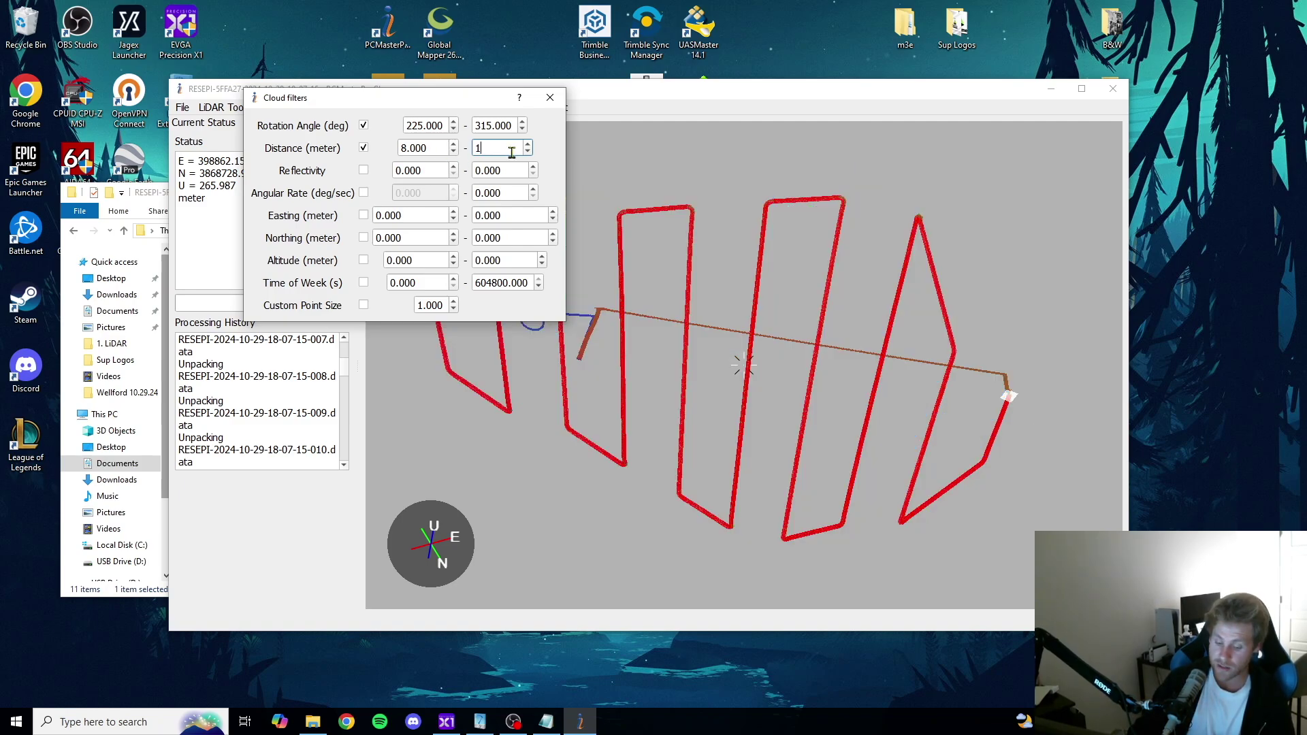
{"action": "type", "text": "00"}
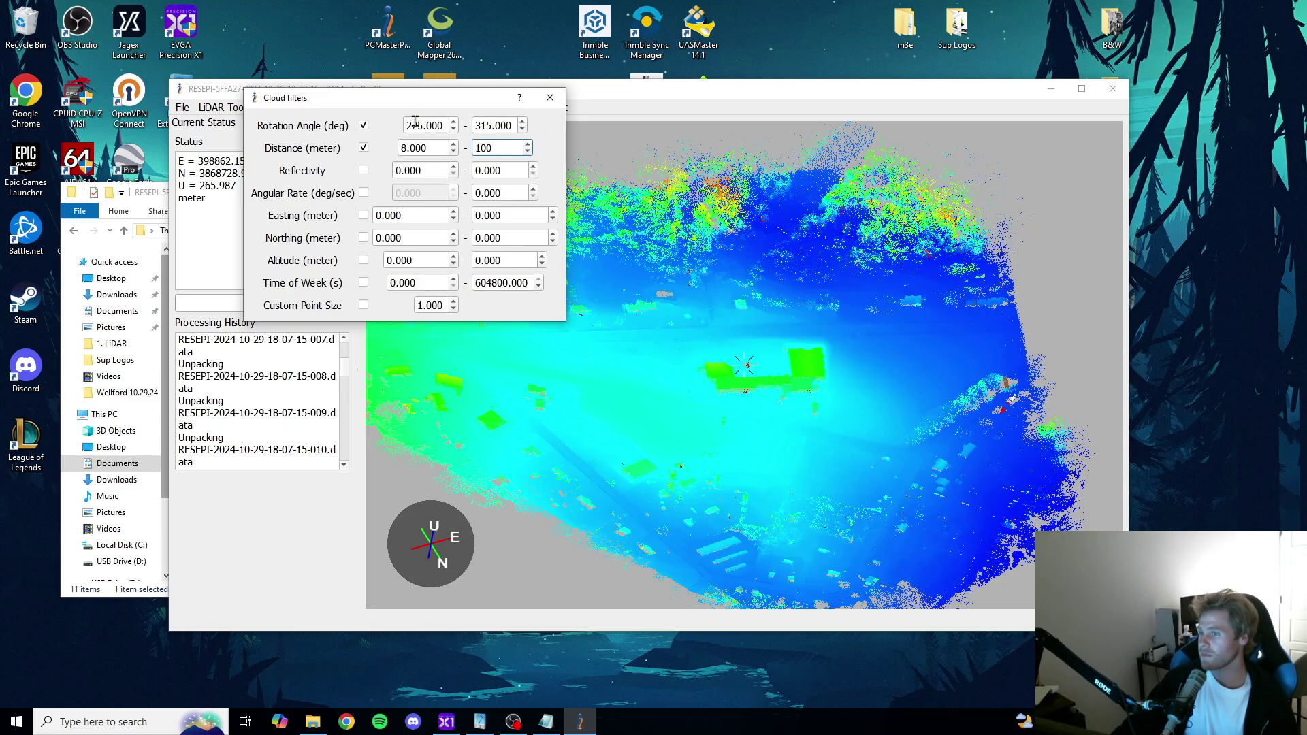
{"action": "left_click", "coordinate": [550, 97]}
{"action": "left_click_drag", "start_coordinate": [684, 314], "coordinate": [684, 403]}
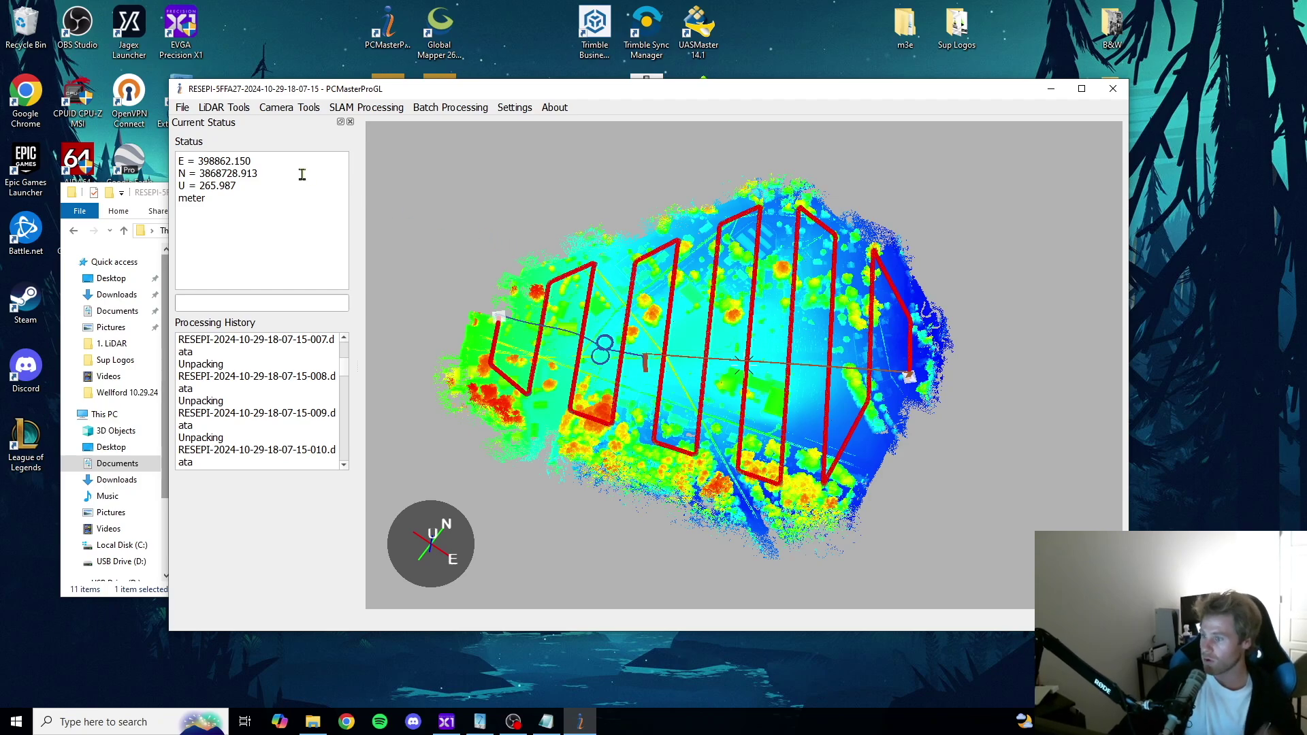
Step: Open the point cloud export options and choose No Color for the export
{"action": "left_click", "coordinate": [182, 109]}
{"action": "left_click", "coordinate": [207, 176]}
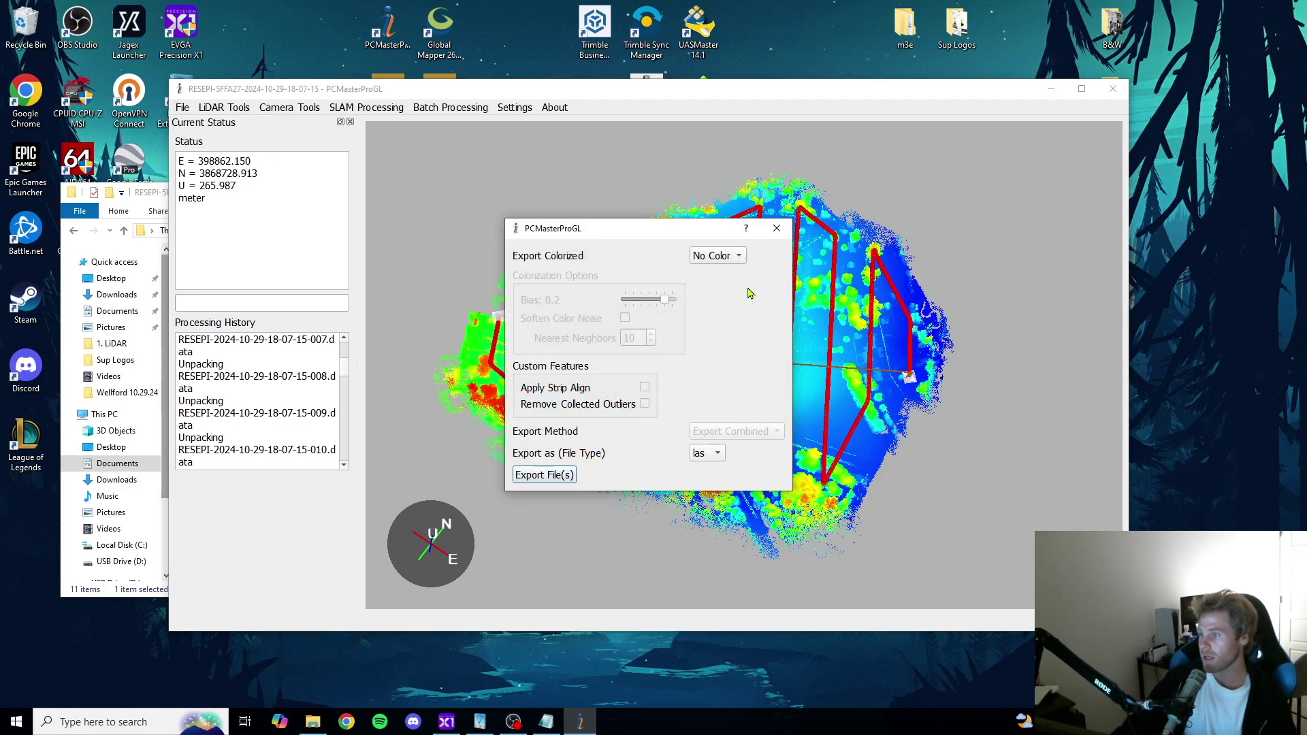
{"action": "left_click", "coordinate": [735, 258]}
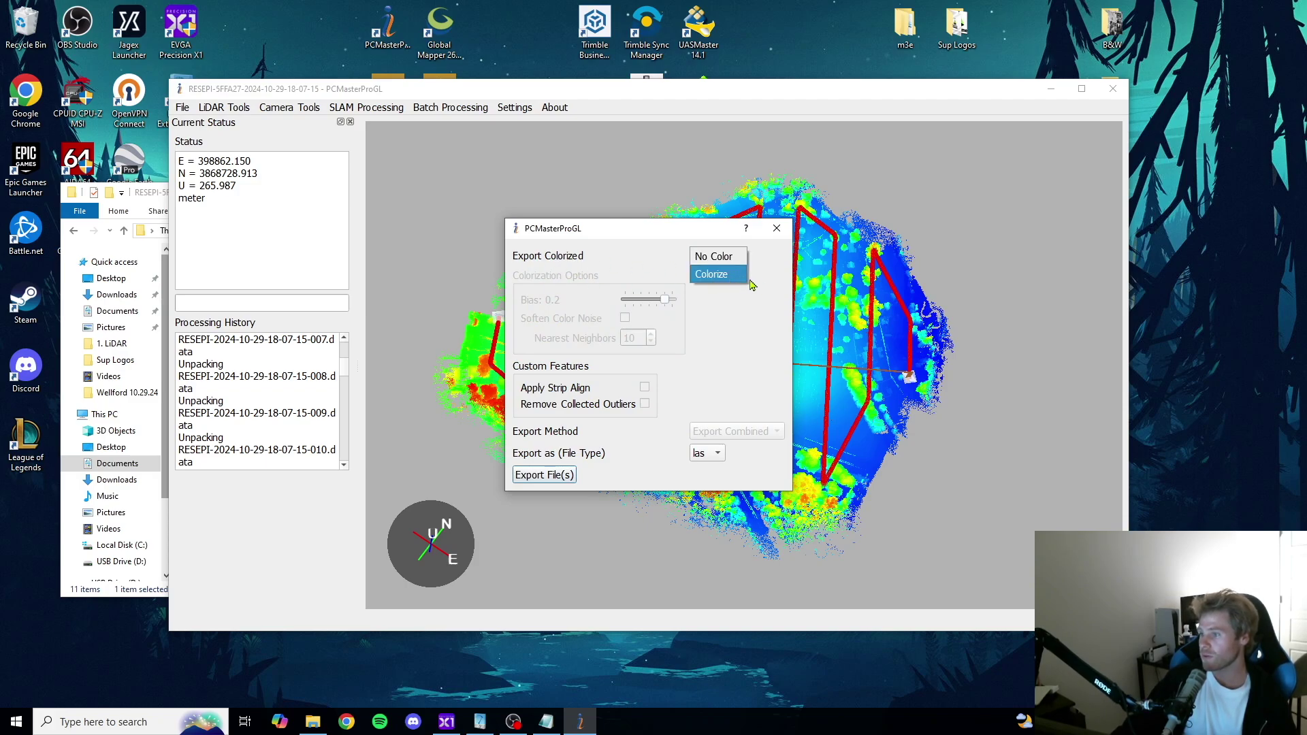
{"action": "left_click", "coordinate": [712, 276]}
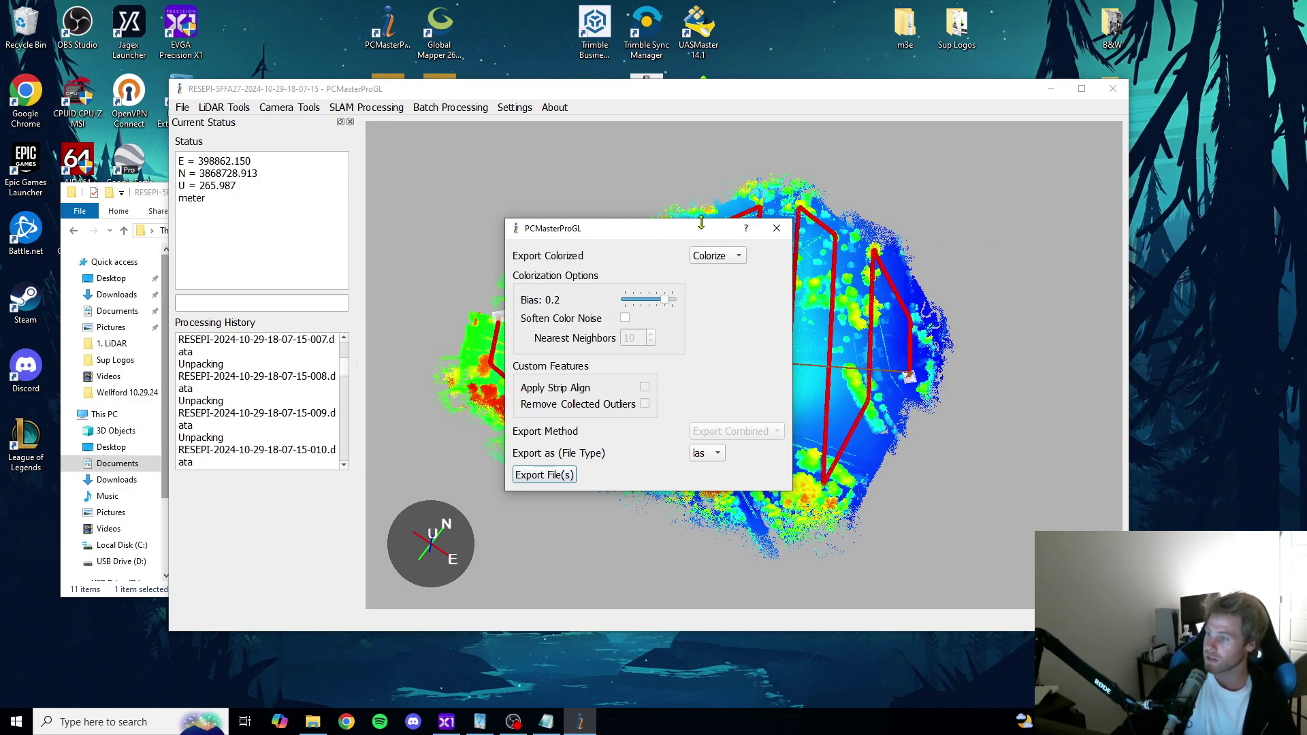
{"action": "left_click", "coordinate": [725, 257]}
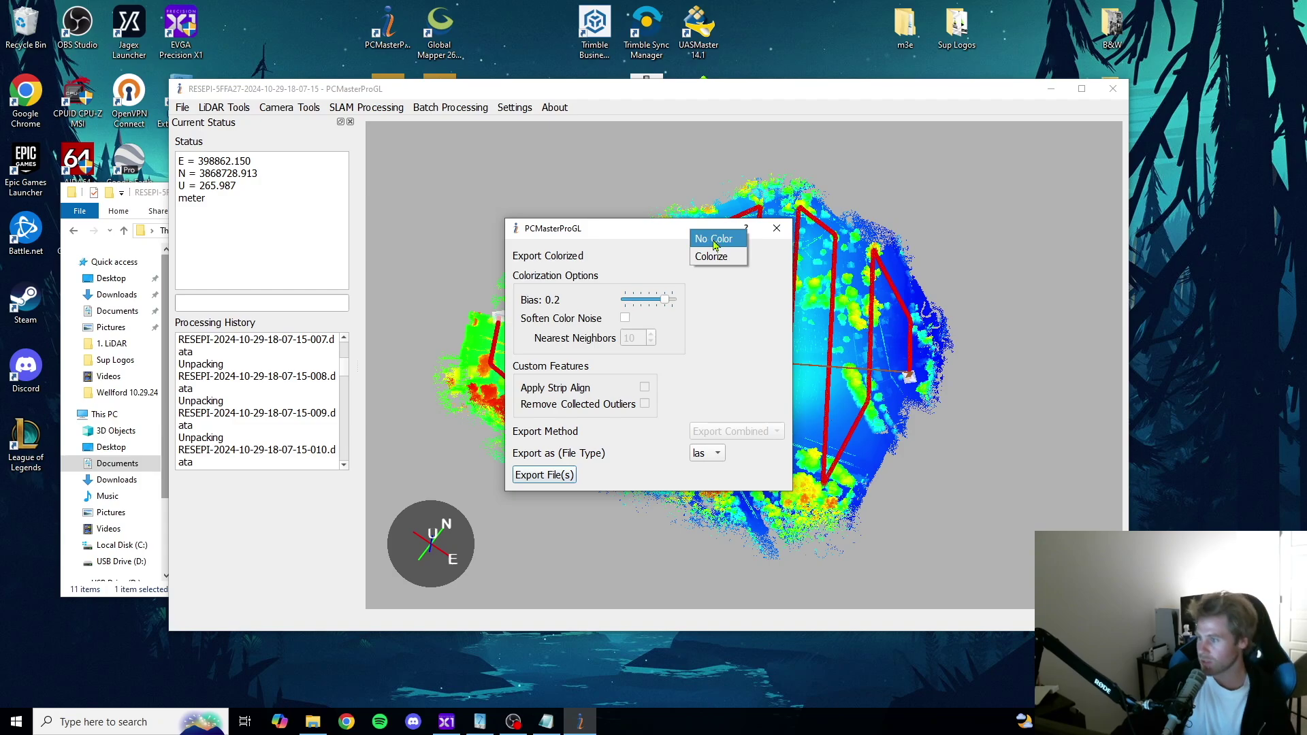
{"action": "left_click", "coordinate": [715, 242]}
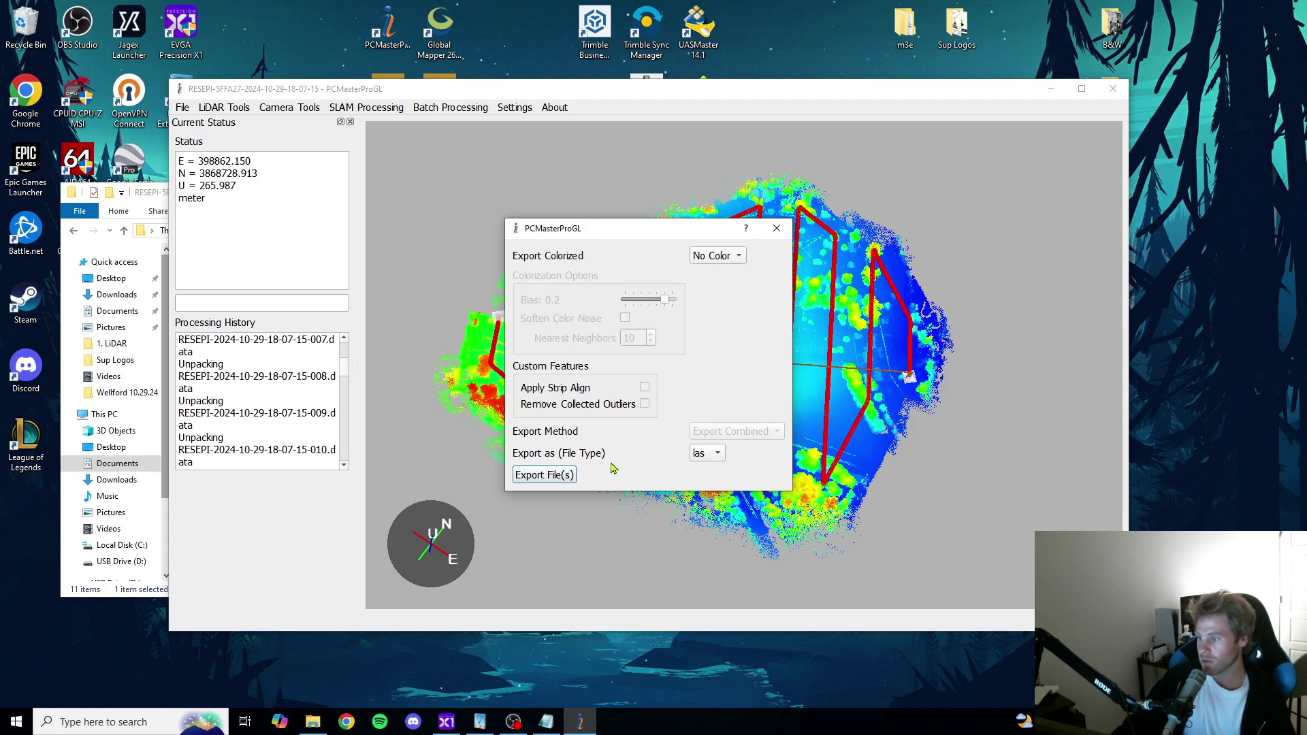
Step: Choose laz as the export file type and export the point cloud
{"action": "left_click", "coordinate": [705, 453]}
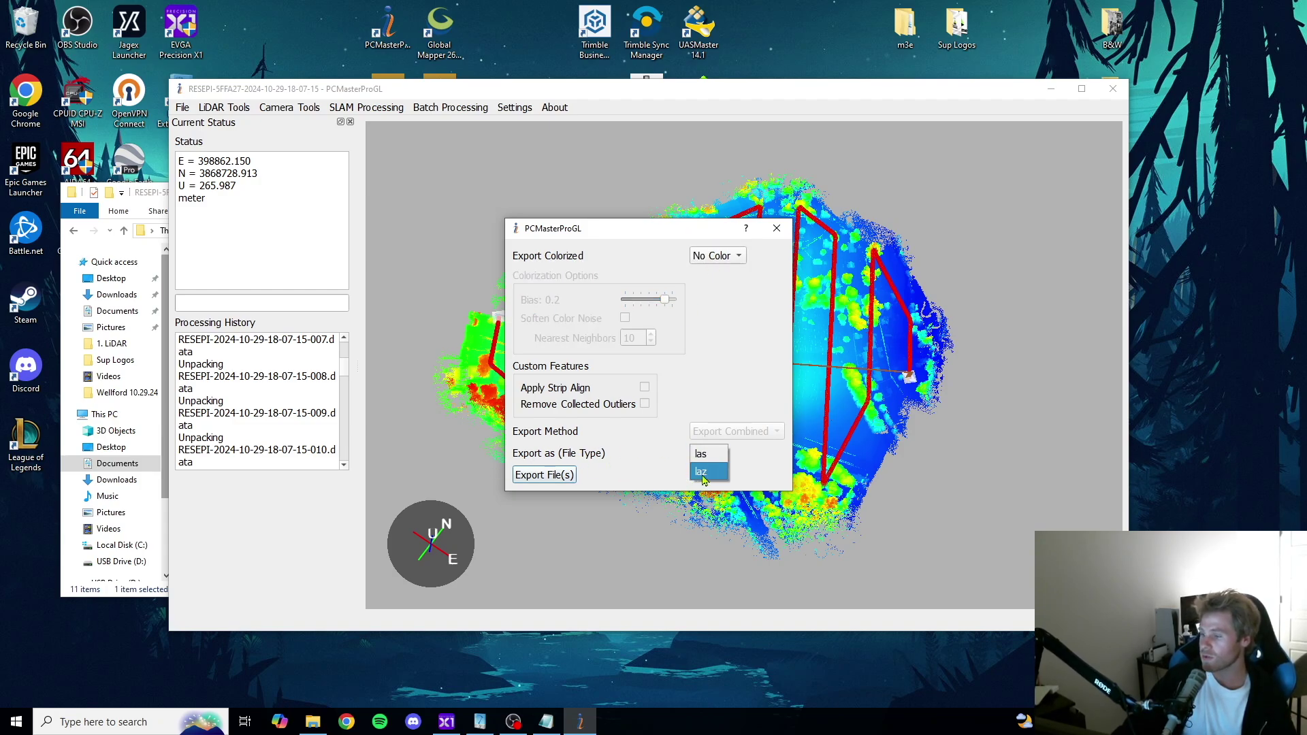
{"action": "left_click", "coordinate": [704, 474]}
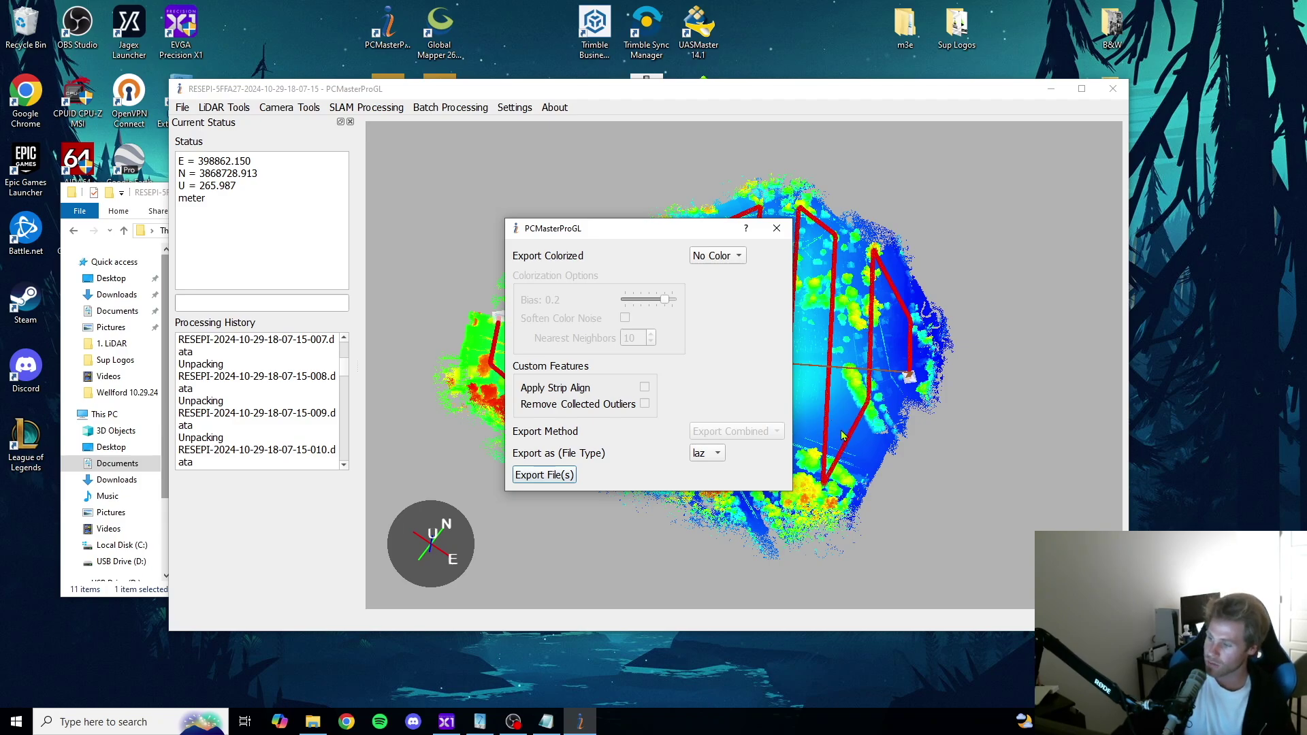
{"action": "key", "text": "space"}
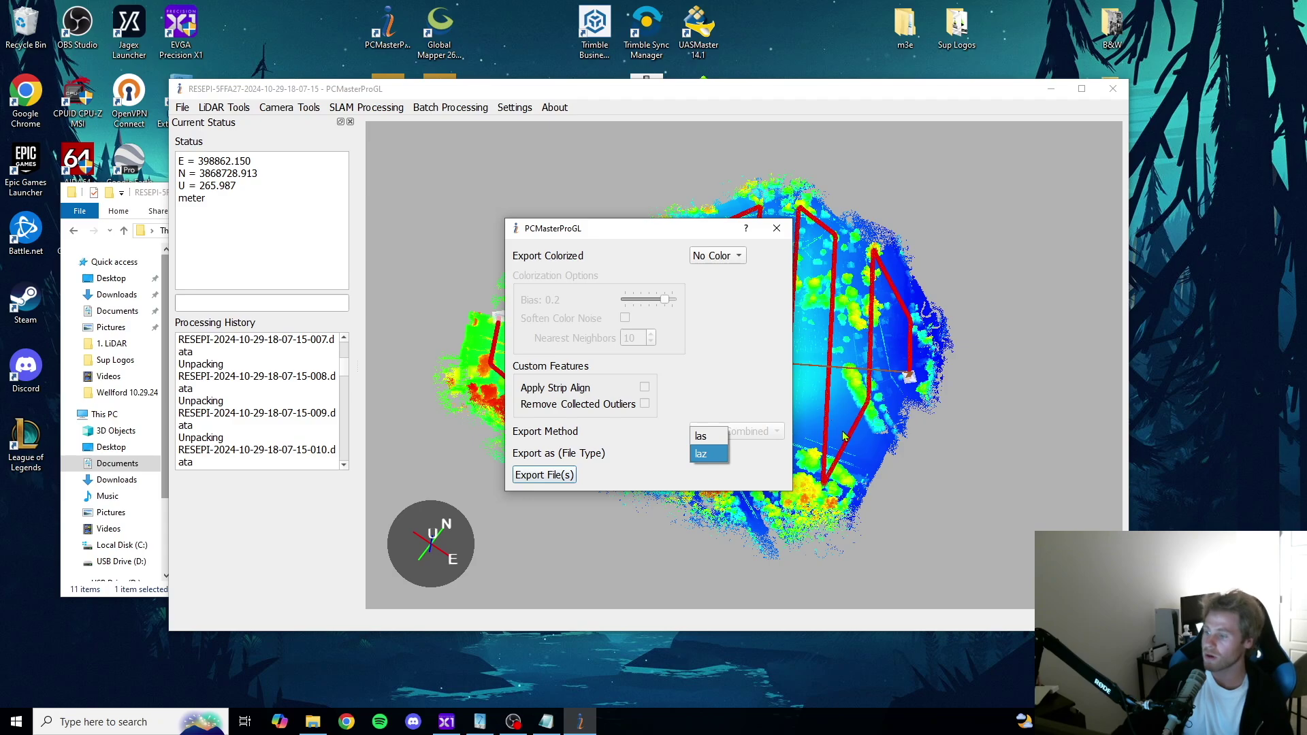
{"action": "left_click", "coordinate": [712, 462]}
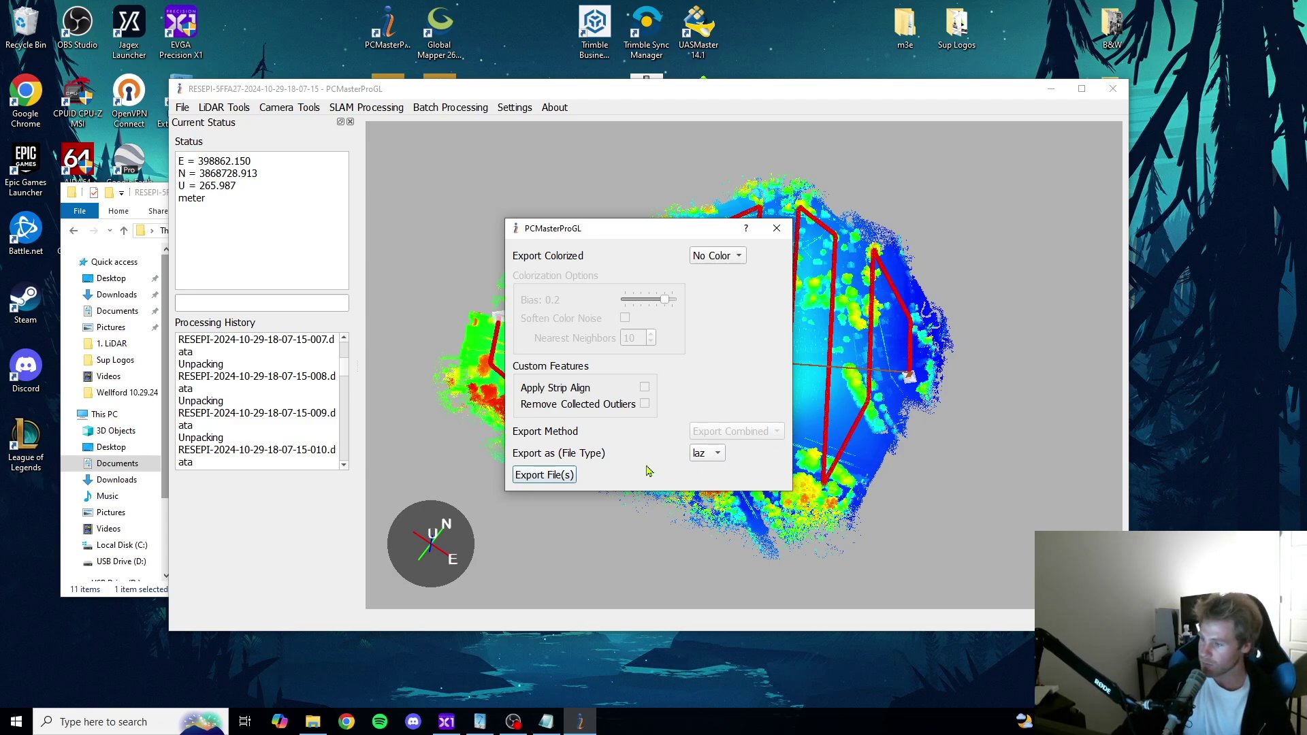
{"action": "left_click", "coordinate": [544, 474]}
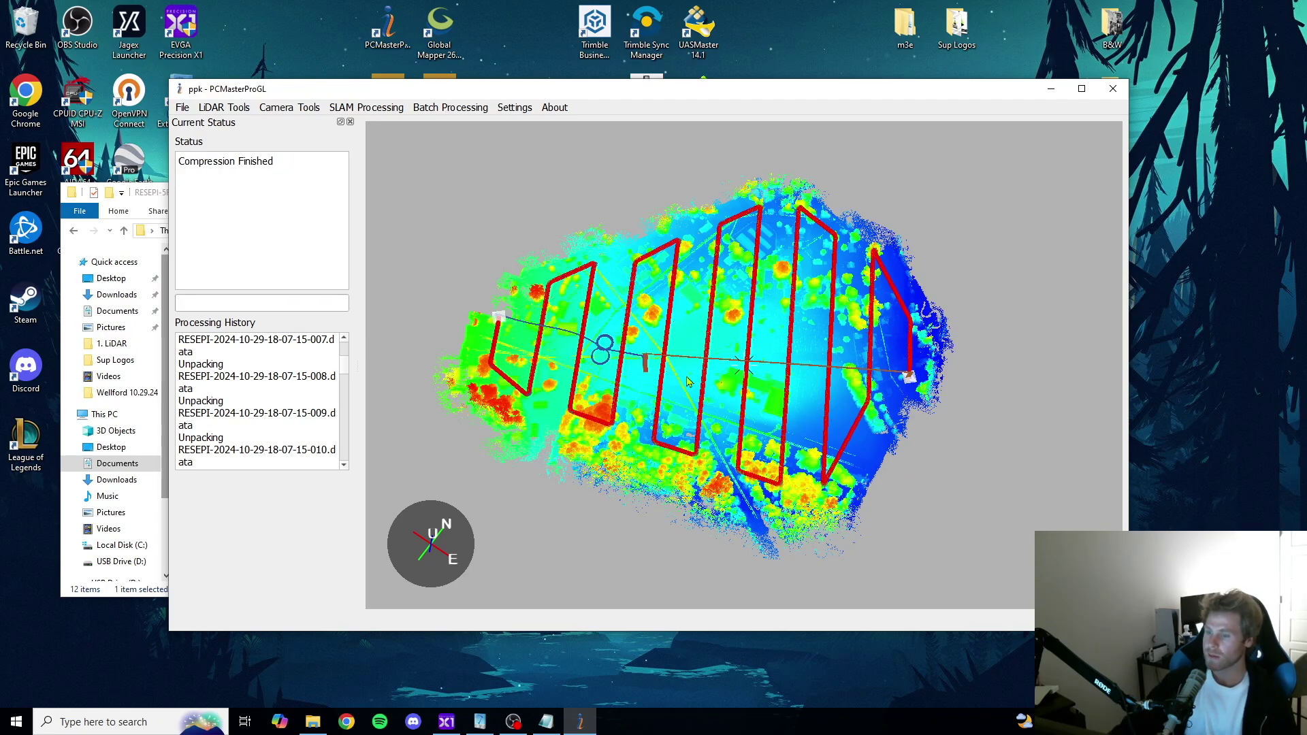
Step: Switch to File Explorer and open the clouds folder of the RESEPI flight inside Wellford 10.29.24
{"action": "left_click", "coordinate": [151, 197]}
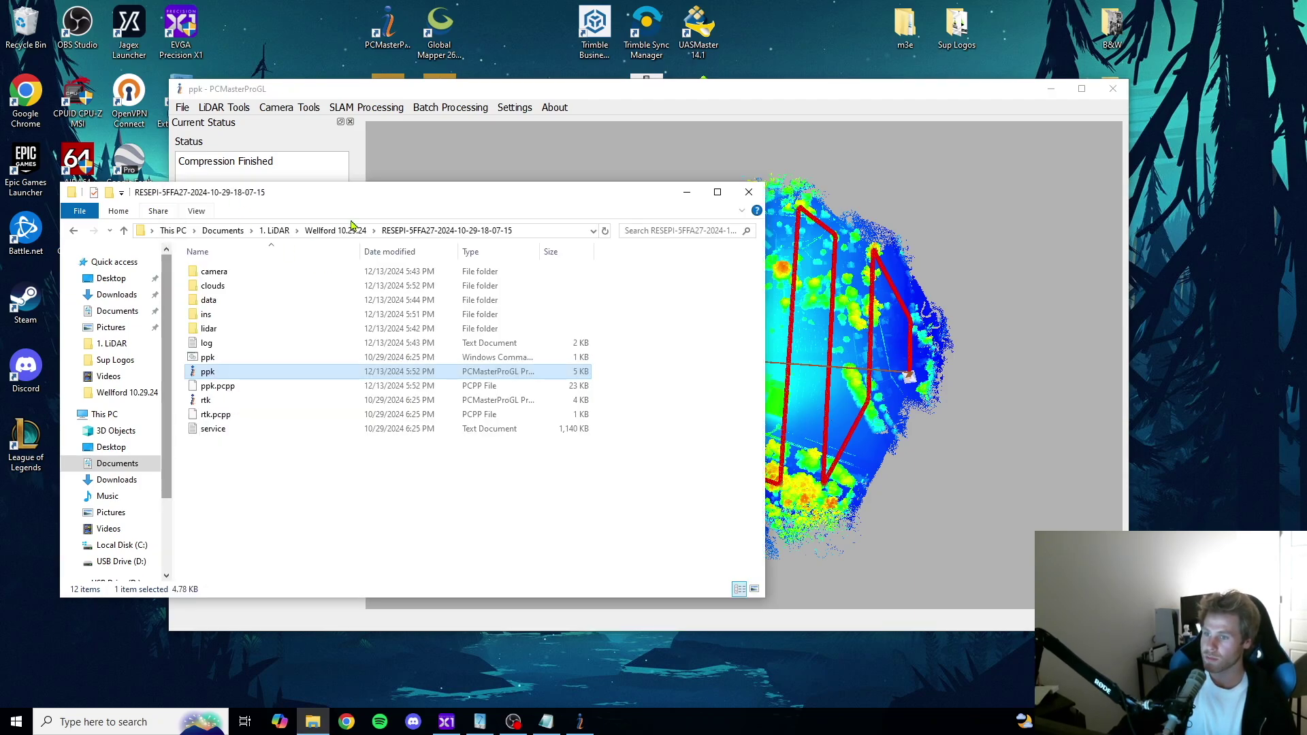
{"action": "left_click", "coordinate": [343, 231]}
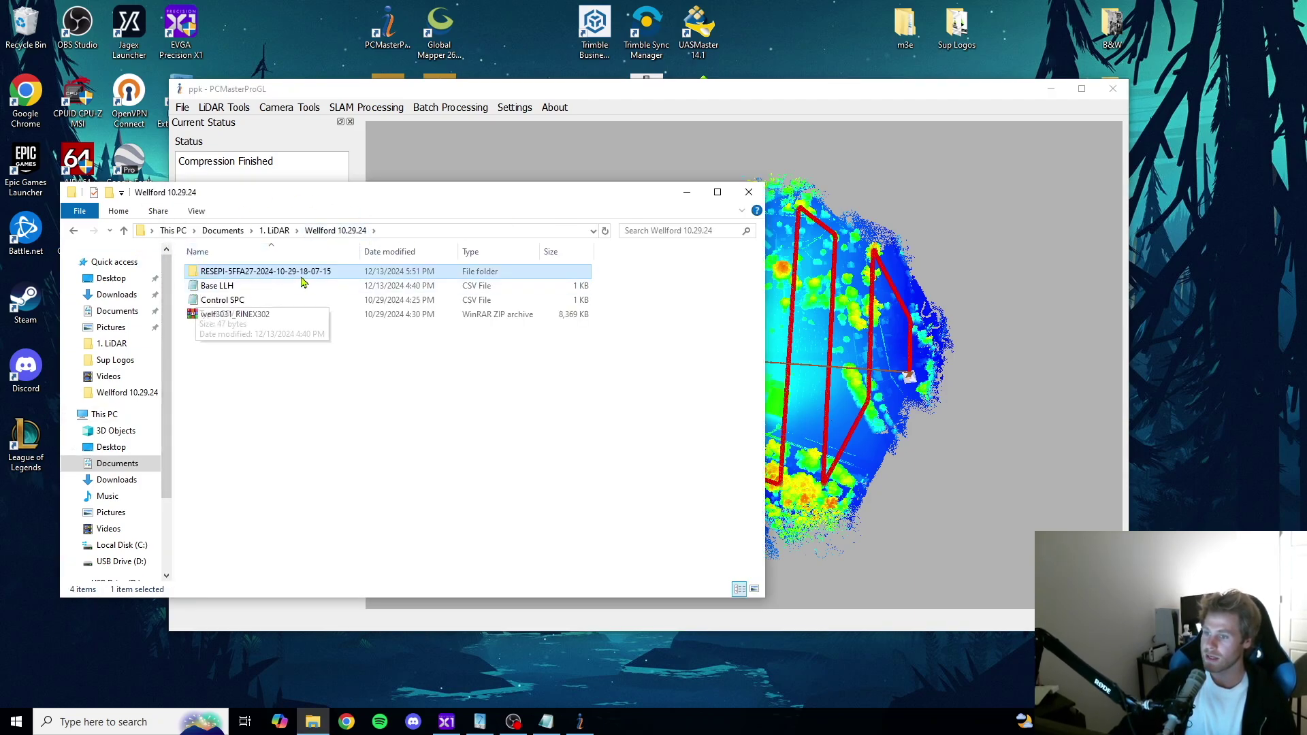
{"action": "double_click", "coordinate": [252, 272]}
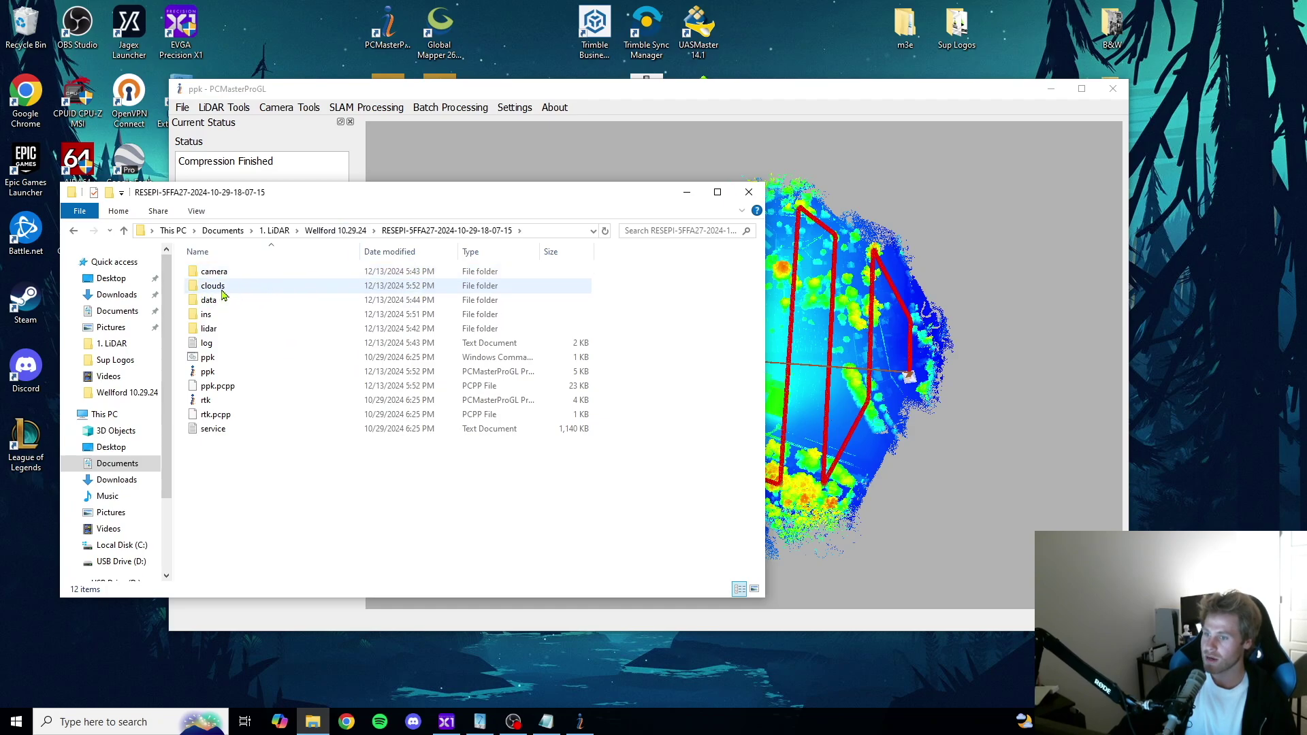
{"action": "double_click", "coordinate": [222, 293]}
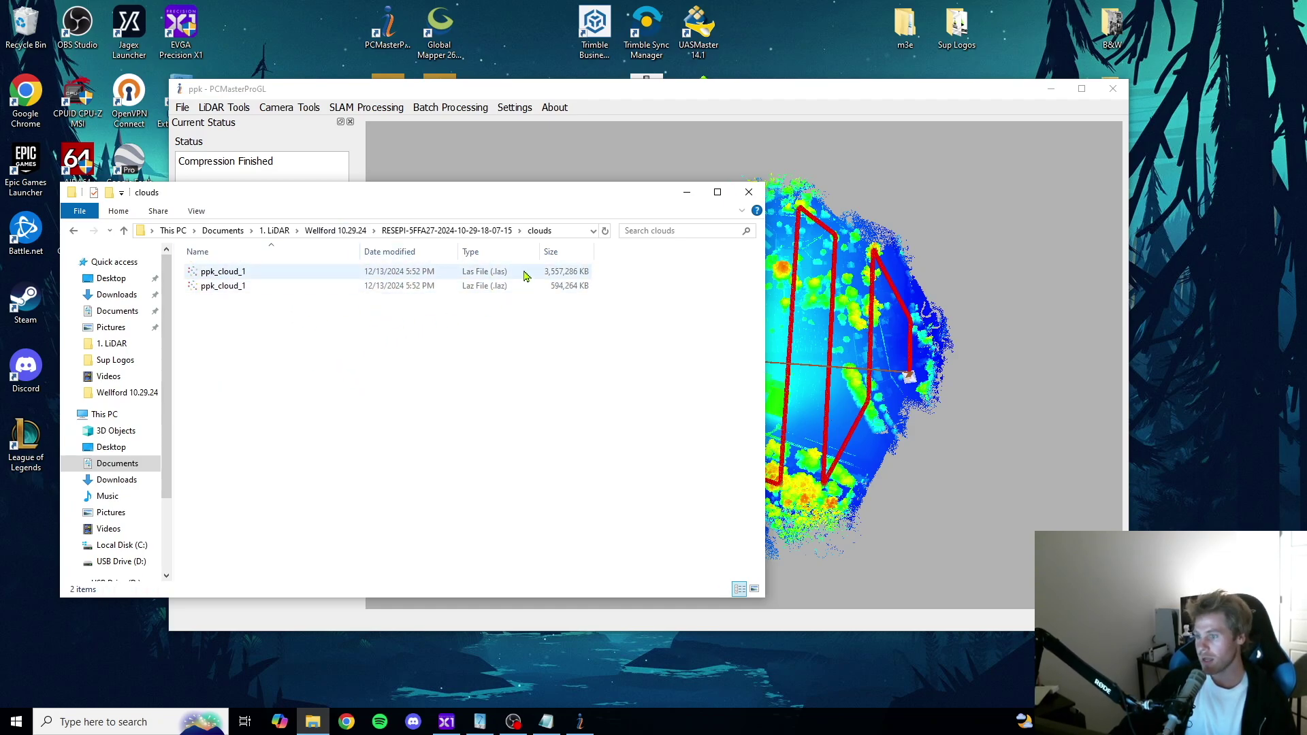